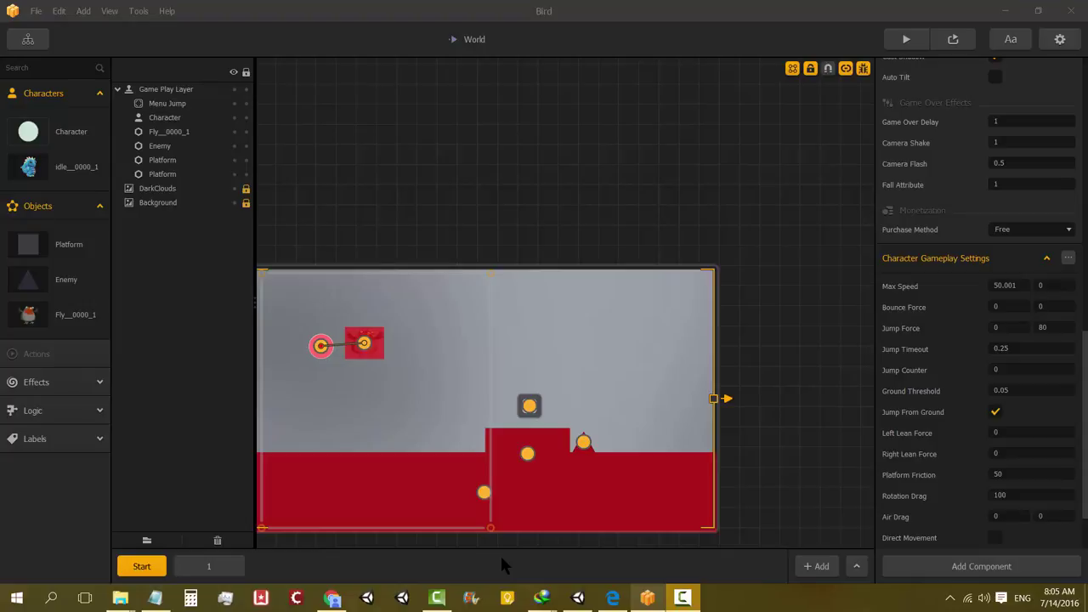
Test-play the game in preview with the physics debug overlay turned on
{"action": "left_click", "coordinate": [685, 598]}
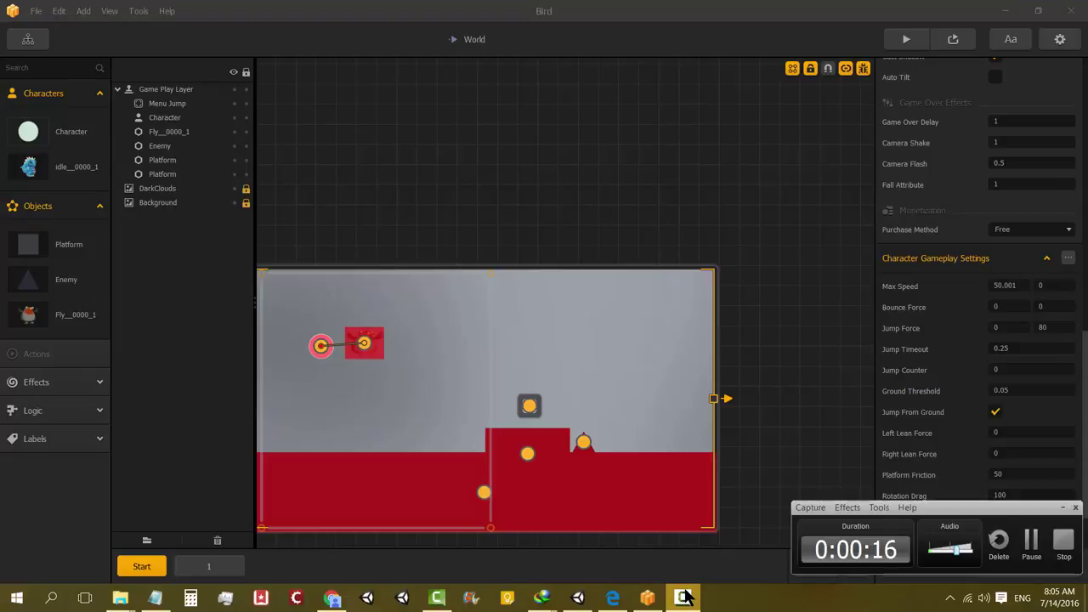
{"action": "left_click", "coordinate": [685, 598]}
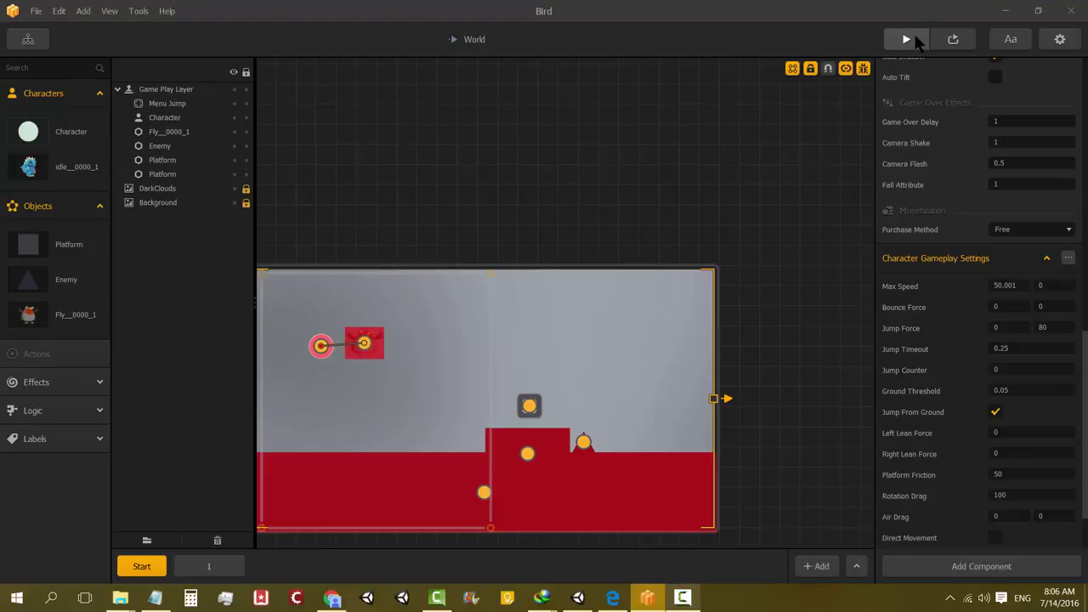
{"action": "left_click", "coordinate": [908, 40]}
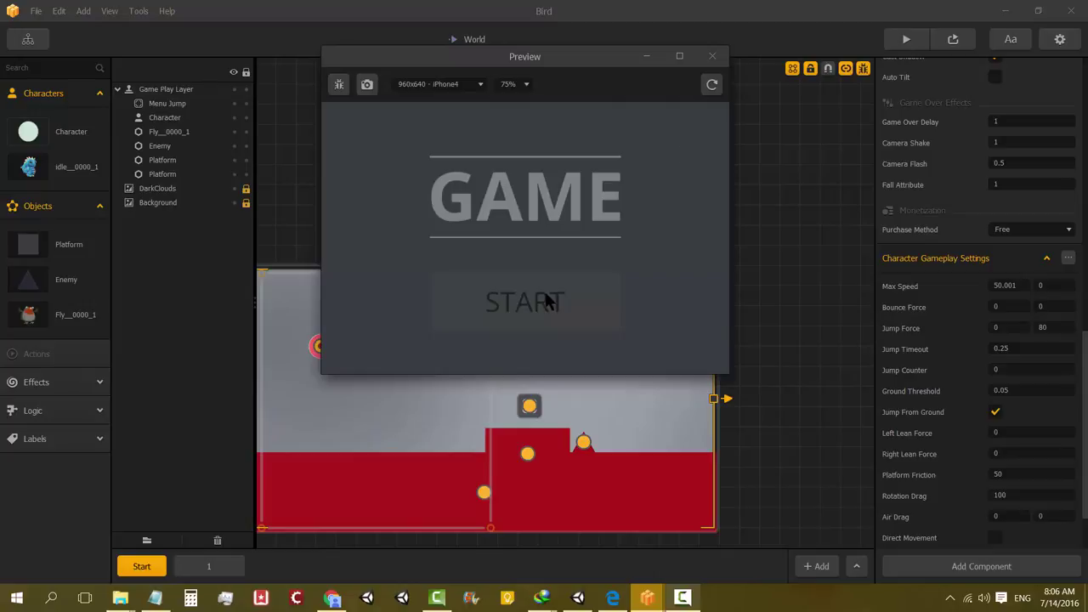
{"action": "left_click", "coordinate": [548, 301]}
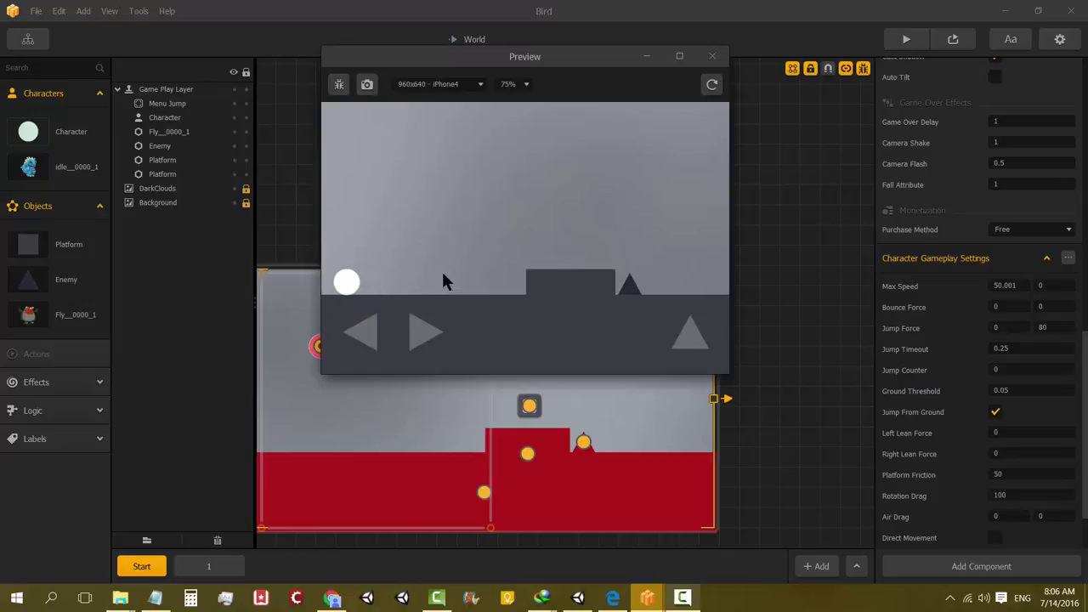
{"action": "left_click", "coordinate": [338, 85]}
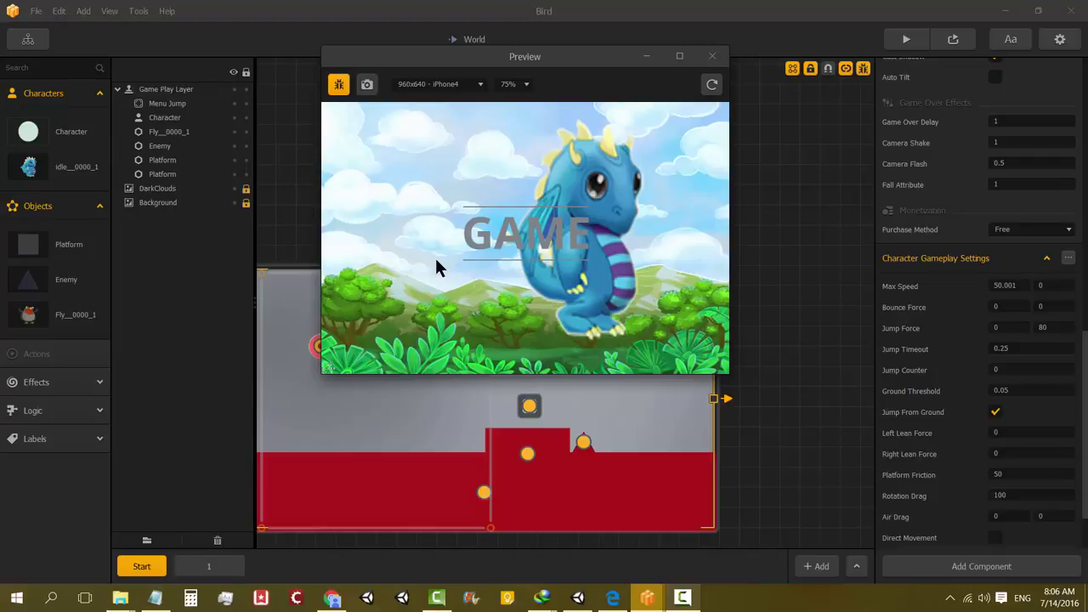
{"action": "left_click", "coordinate": [552, 230]}
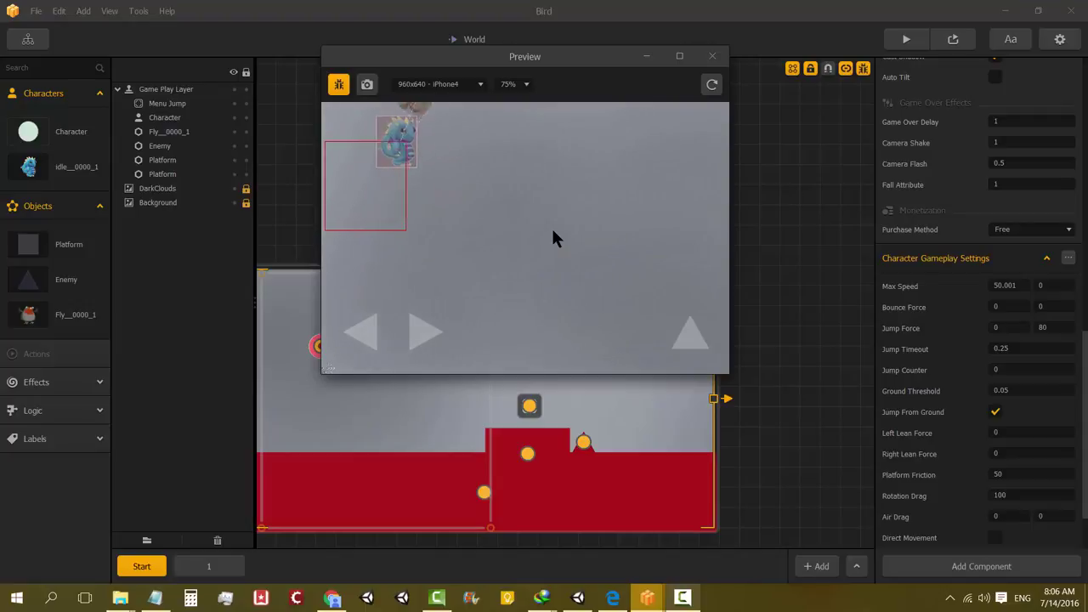
Close the preview and select the World scene in the Game Mind Map
{"action": "left_click", "coordinate": [712, 56]}
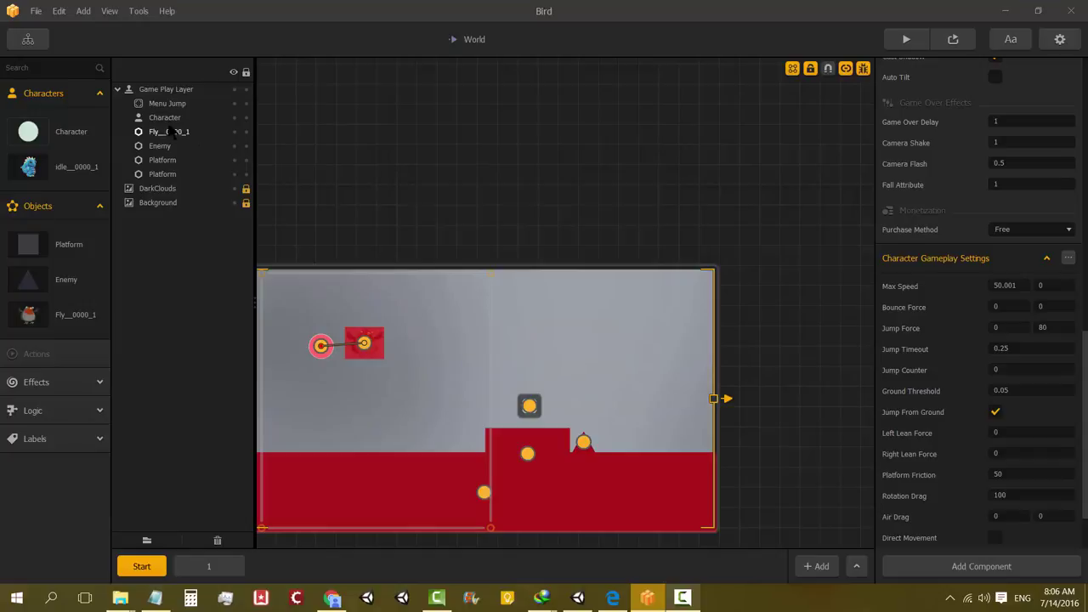
{"action": "left_click", "coordinate": [28, 40]}
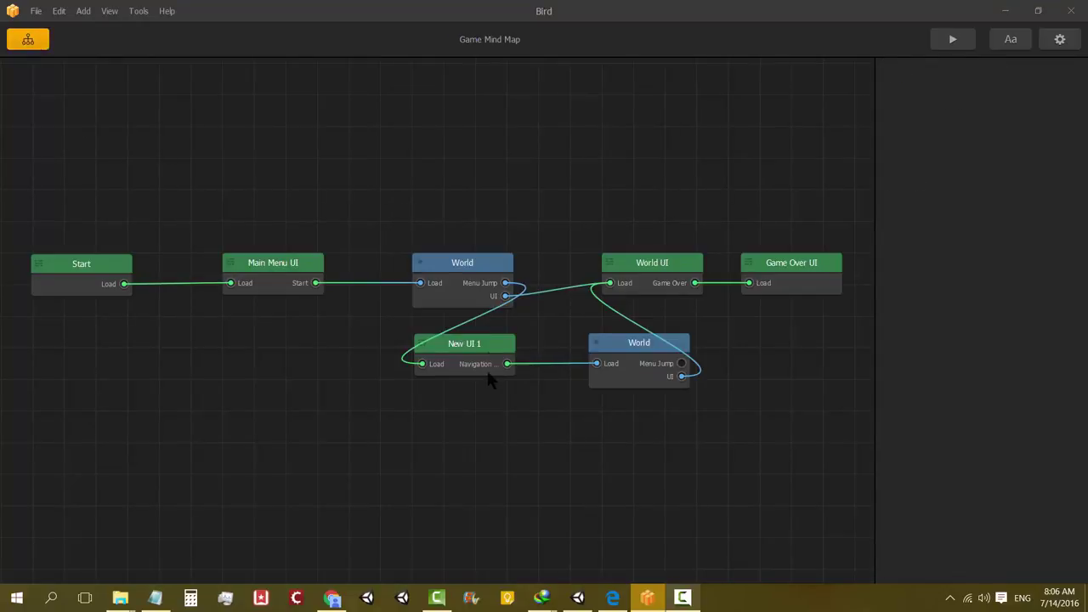
{"action": "left_click", "coordinate": [449, 273]}
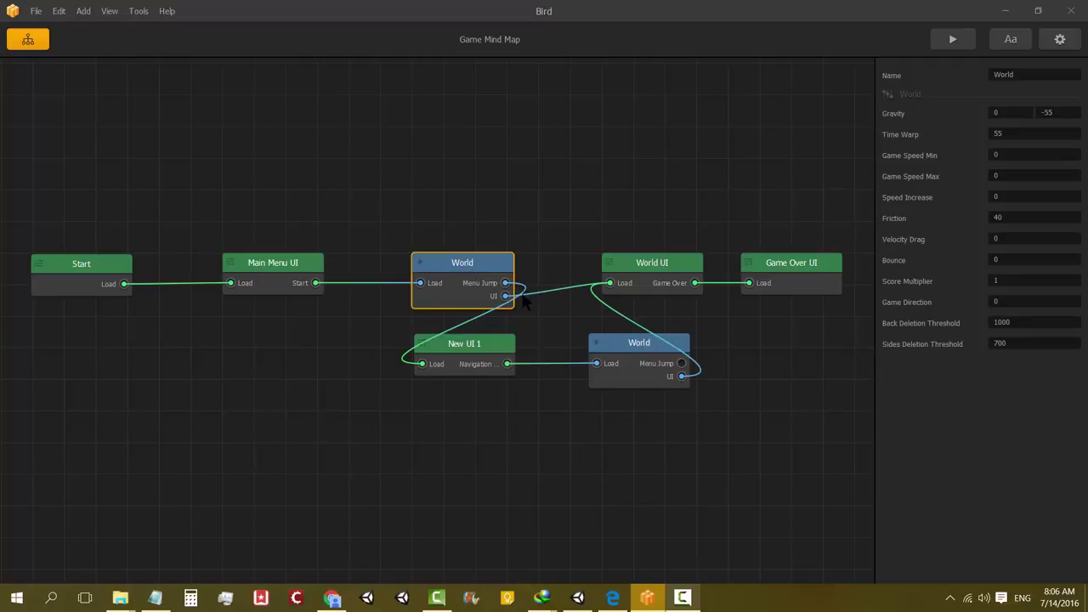
Open New UI 1, select its Single Unlock panel, and expand the Characters category
{"action": "double_click", "coordinate": [466, 364]}
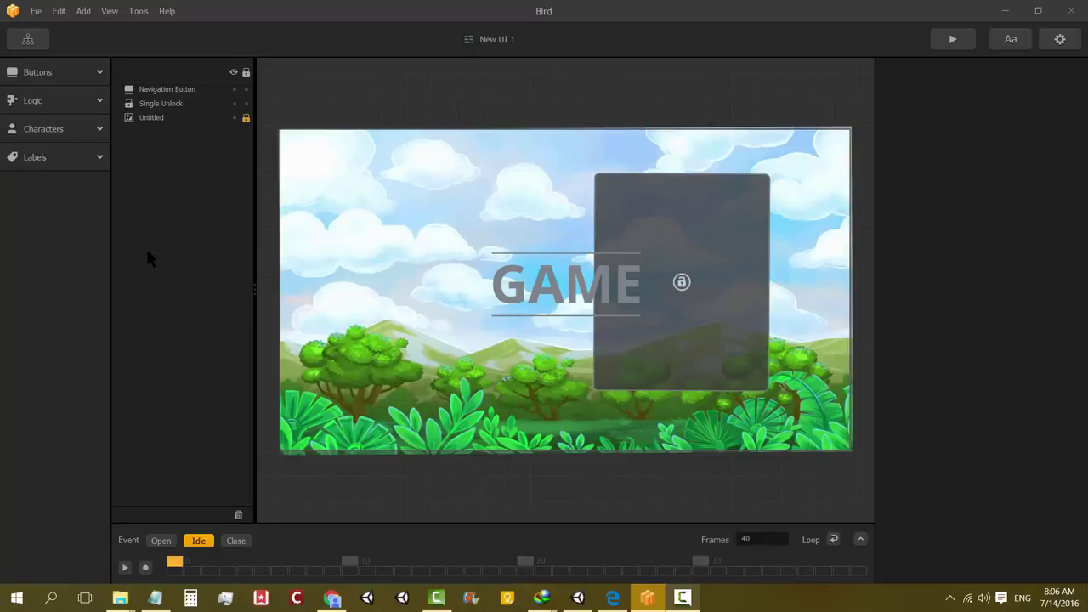
{"action": "left_click", "coordinate": [717, 237]}
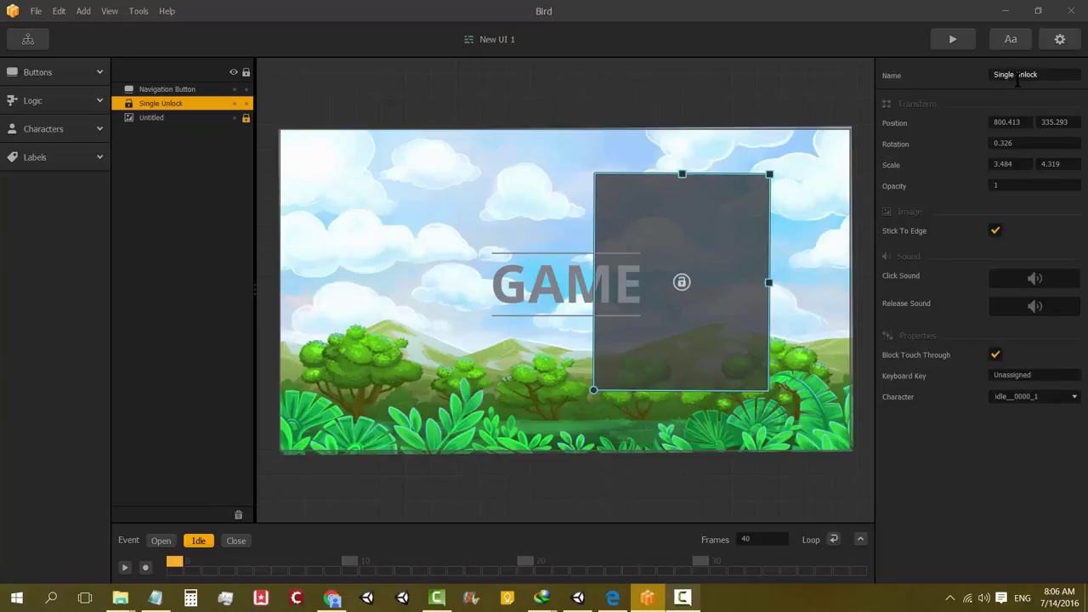
{"action": "left_click", "coordinate": [53, 136]}
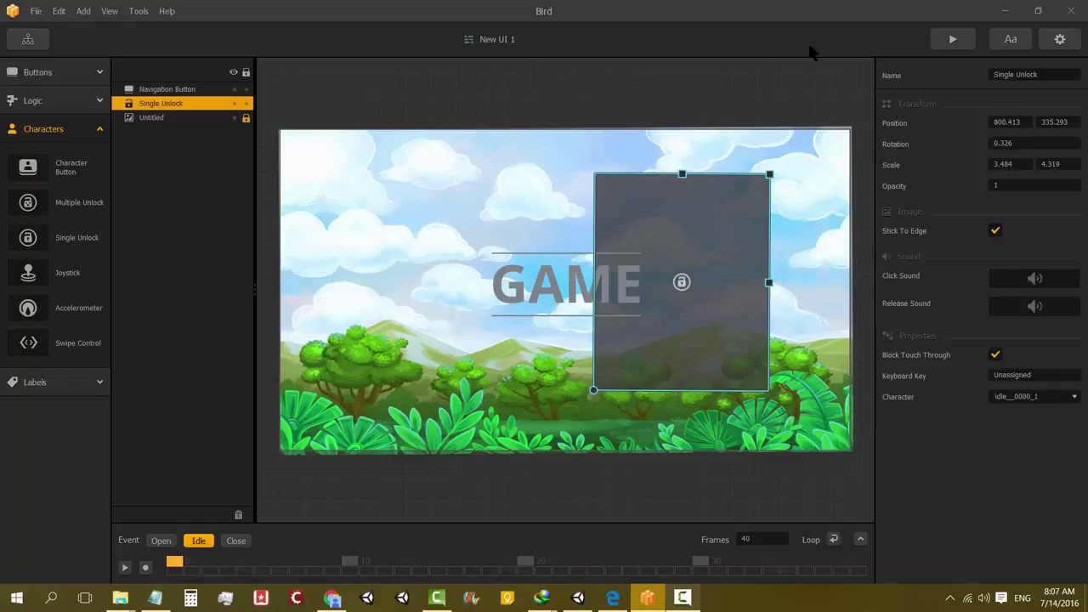
{"action": "left_click", "coordinate": [953, 40]}
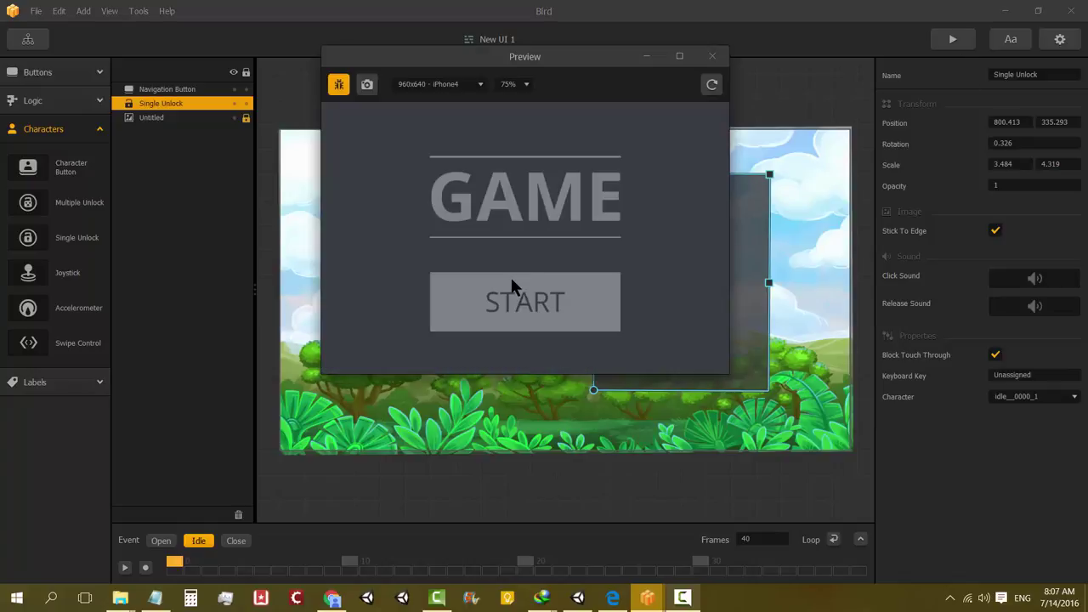
{"action": "left_click", "coordinate": [511, 280]}
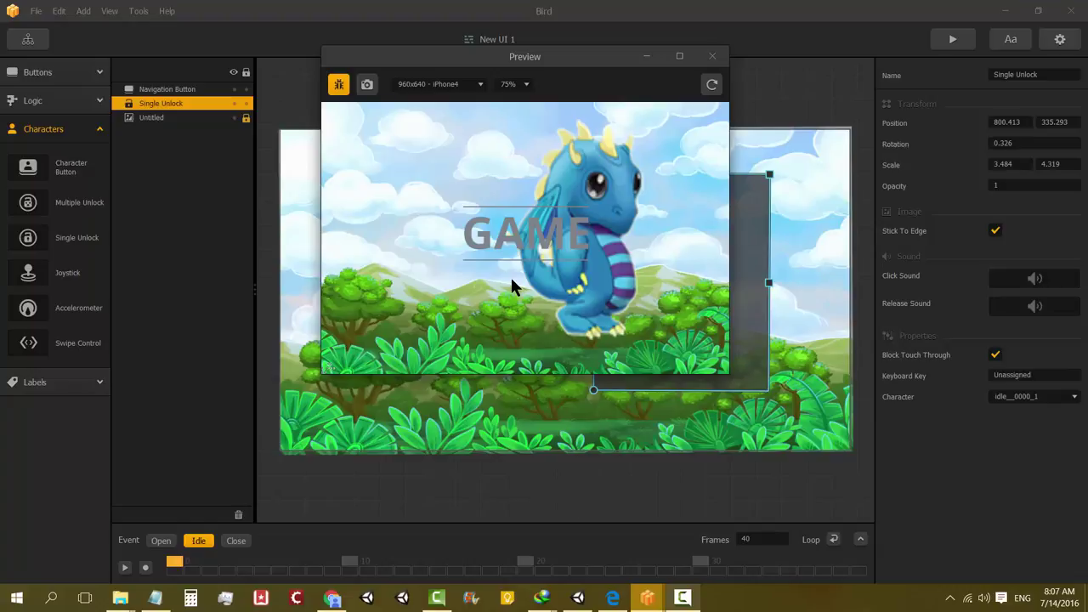
{"action": "left_click", "coordinate": [470, 234]}
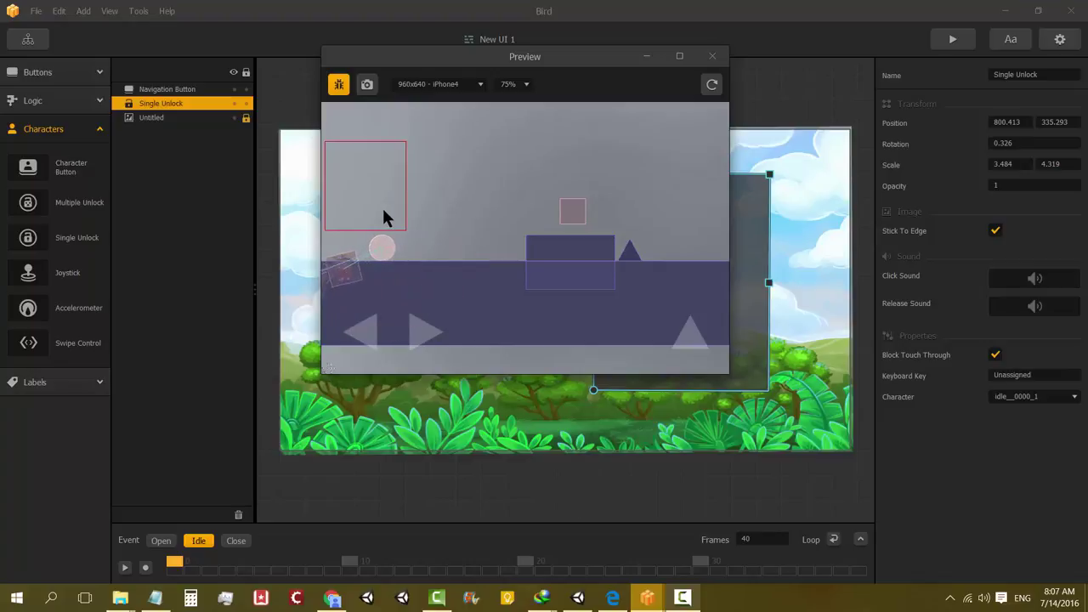
{"action": "left_click", "coordinate": [712, 56]}
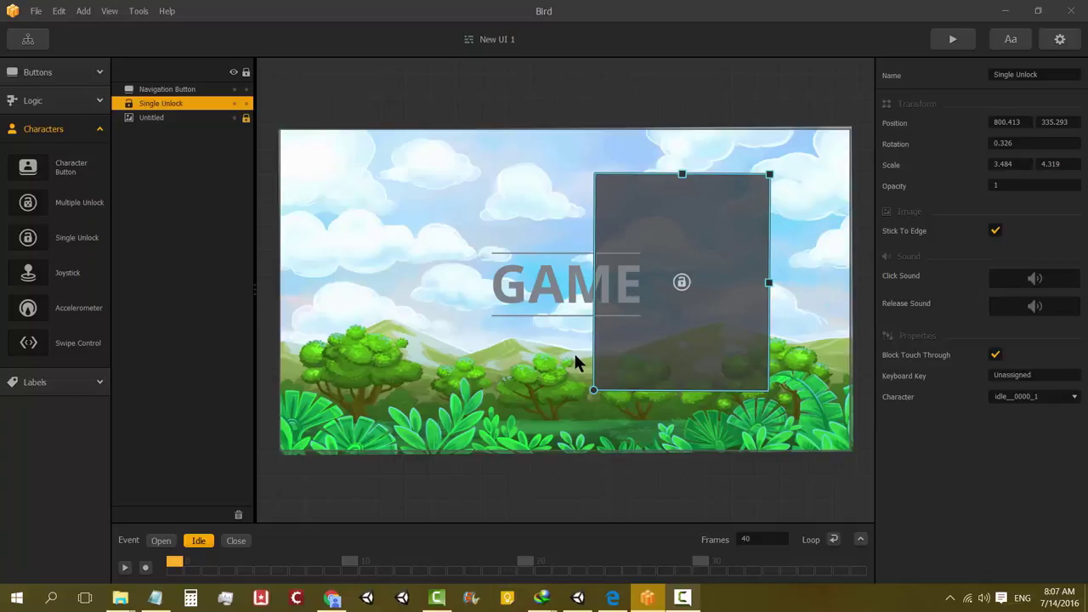
Check the GAME button and Single Unlock panel settings, then expand the Buttons category
{"action": "left_click", "coordinate": [501, 284]}
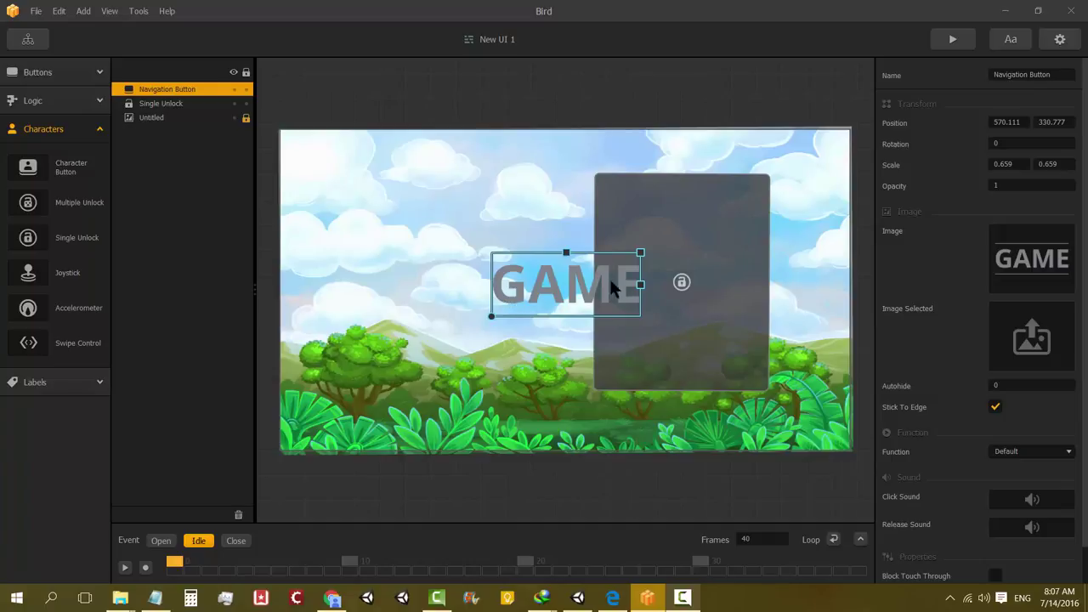
{"action": "left_click", "coordinate": [678, 215]}
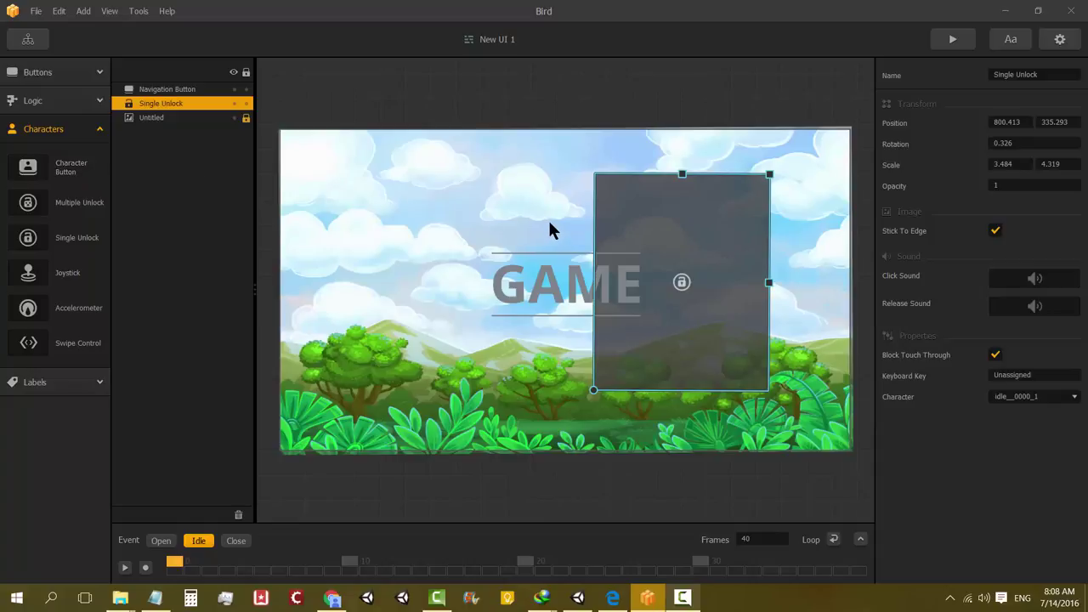
{"action": "left_click", "coordinate": [82, 75]}
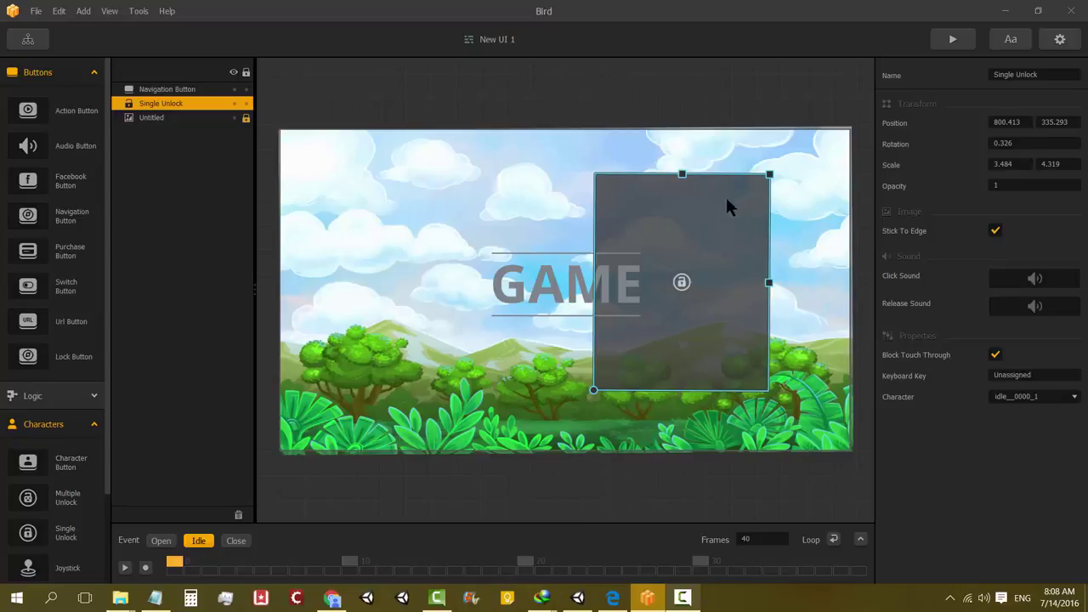
{"action": "left_click", "coordinate": [1027, 398]}
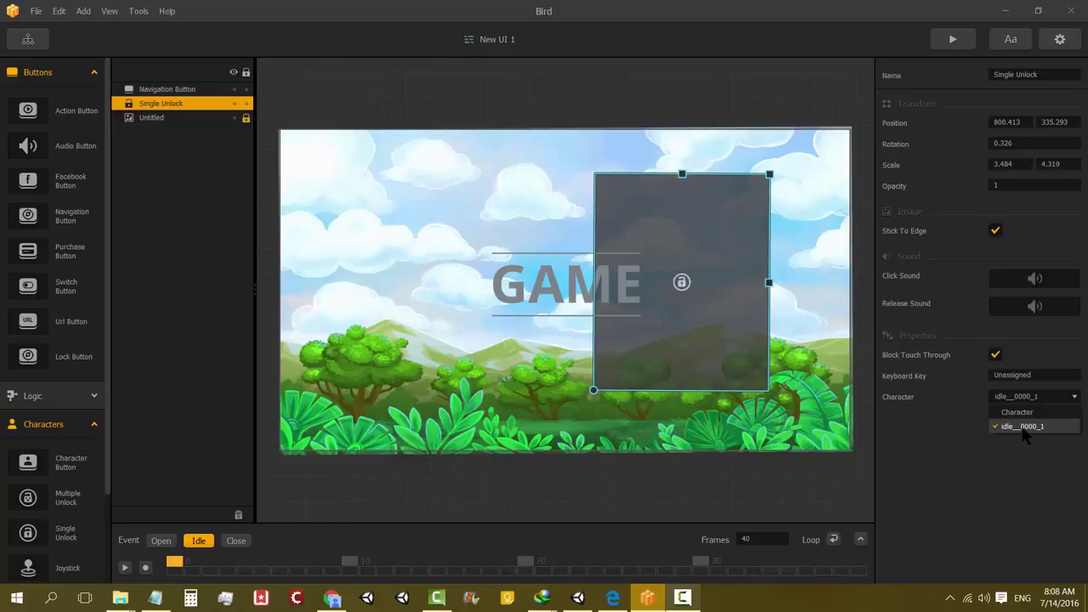
{"action": "left_click", "coordinate": [998, 458]}
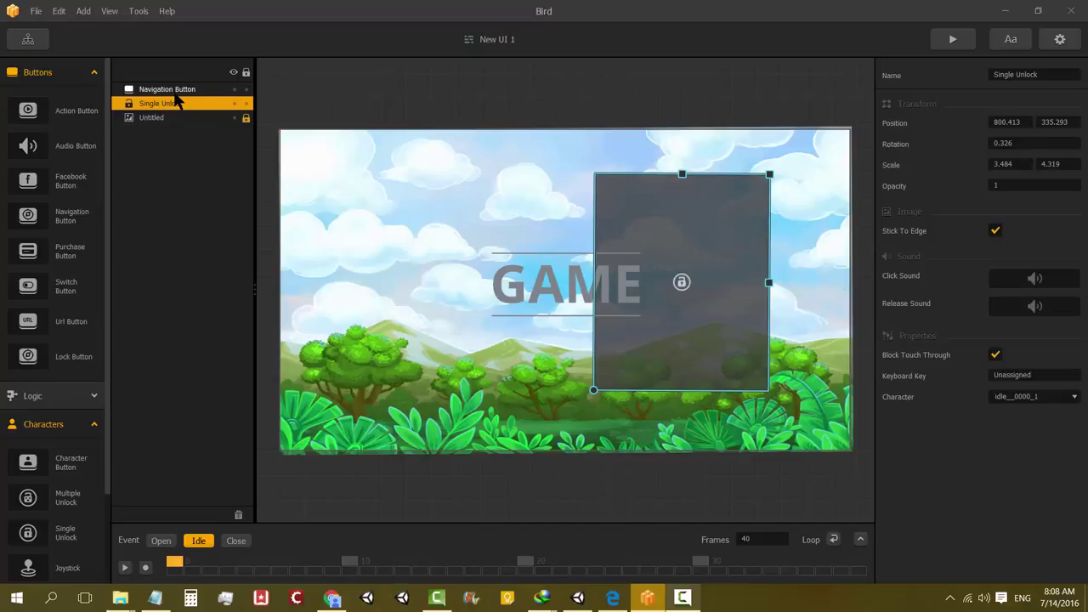
{"action": "left_click", "coordinate": [174, 92]}
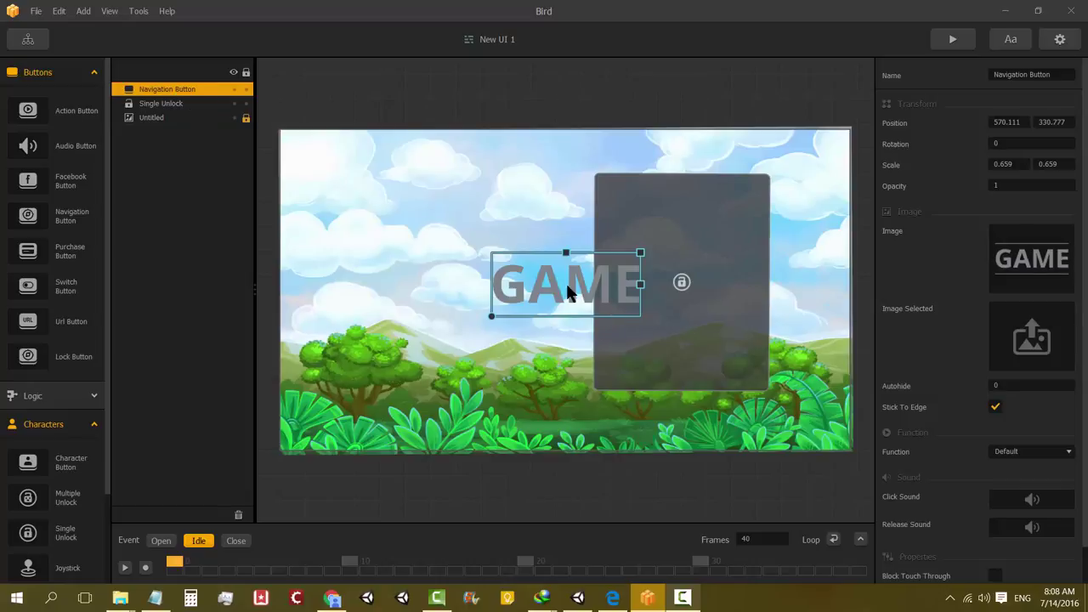
{"action": "scroll", "coordinate": [942, 442], "scroll_direction": "down", "scroll_amount": 1}
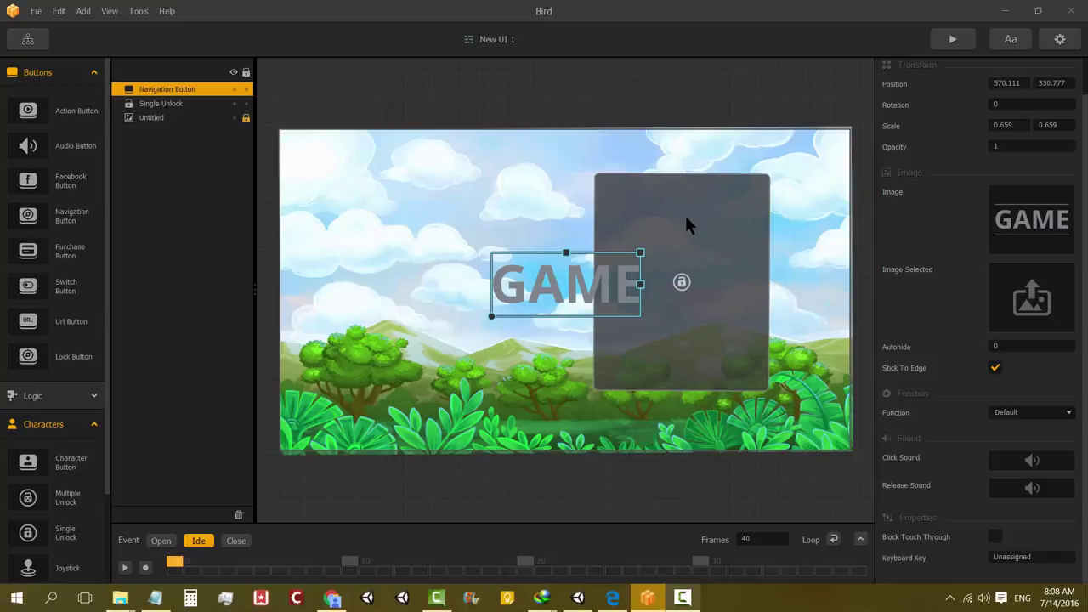
{"action": "left_click", "coordinate": [952, 39]}
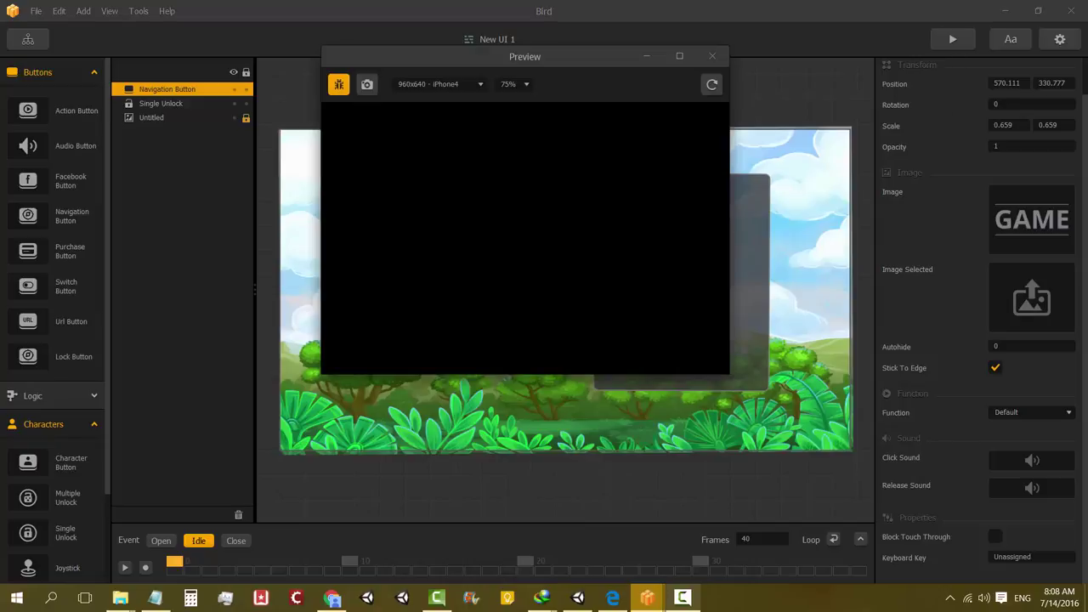
{"action": "left_click", "coordinate": [529, 298]}
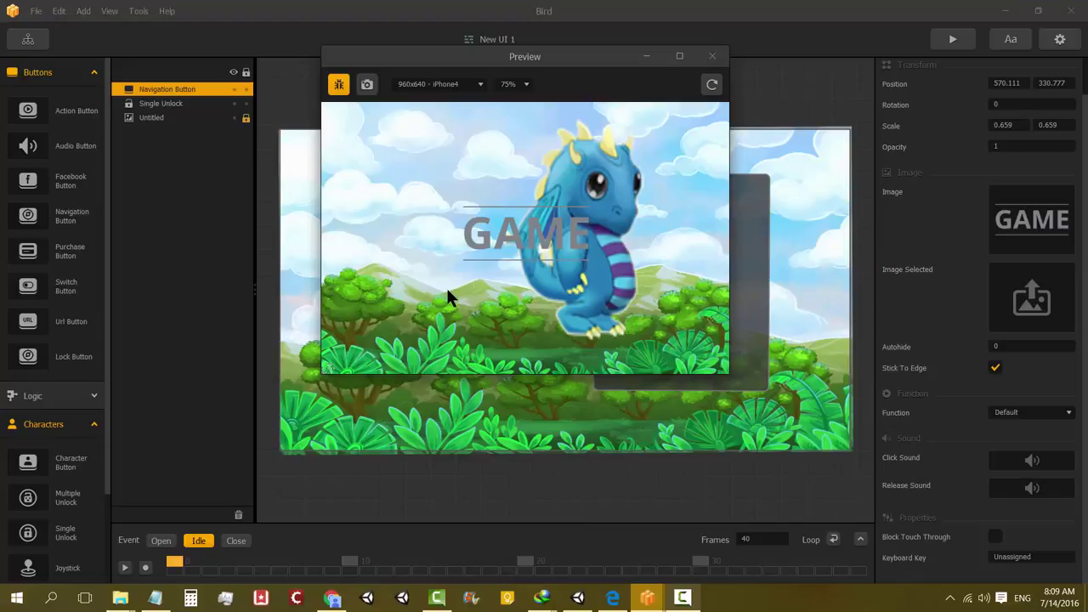
{"action": "left_click", "coordinate": [557, 227]}
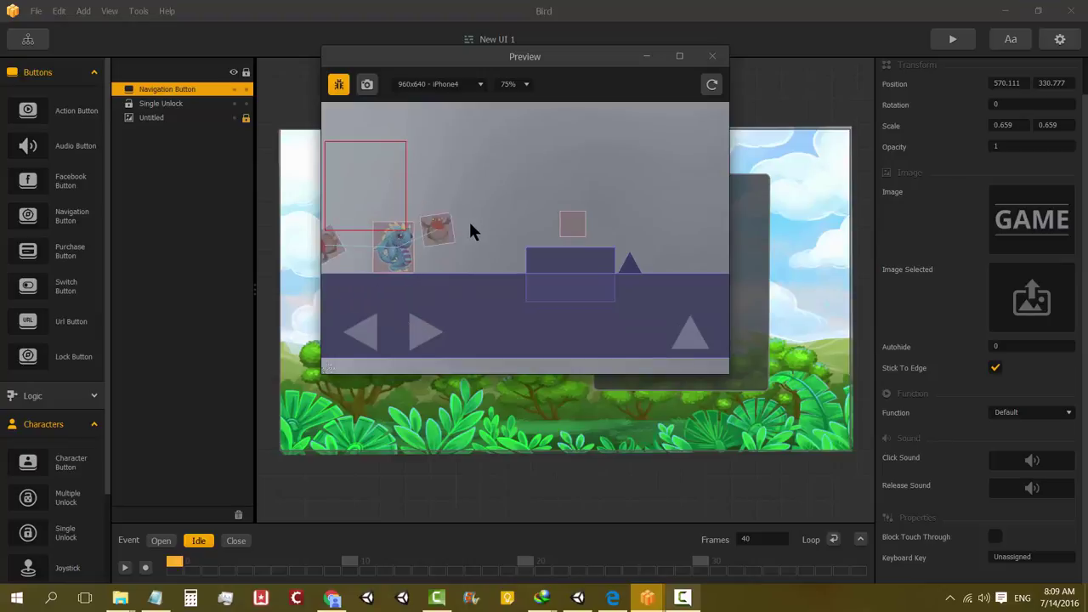
{"action": "left_click", "coordinate": [712, 57]}
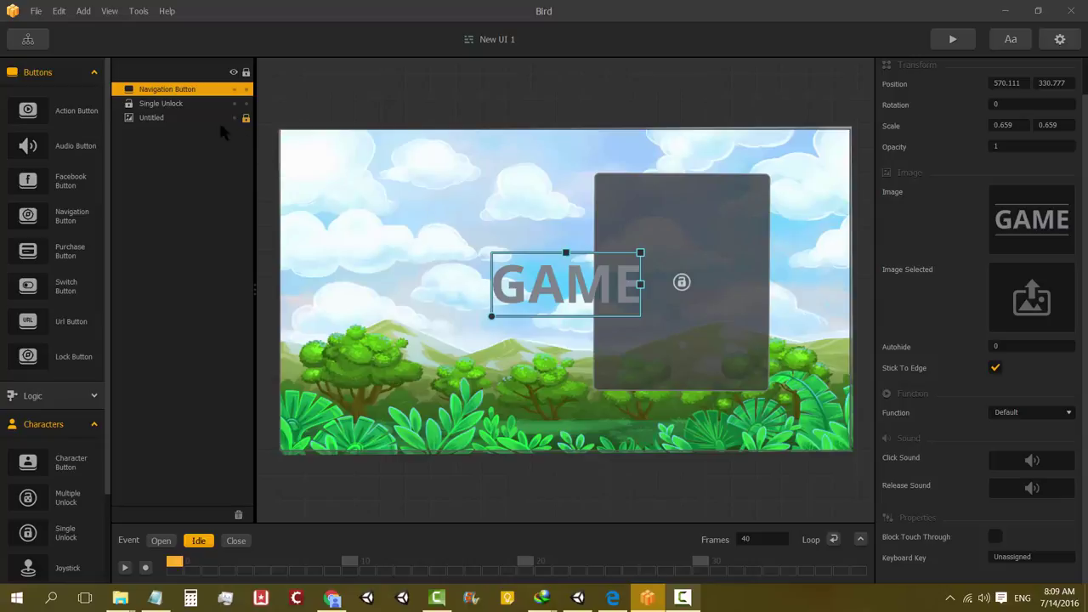
Uncheck Block Touch Through on Single Unlock and drag the GAME button into the grey panel
{"action": "left_click", "coordinate": [192, 99]}
{"action": "left_click", "coordinate": [188, 90]}
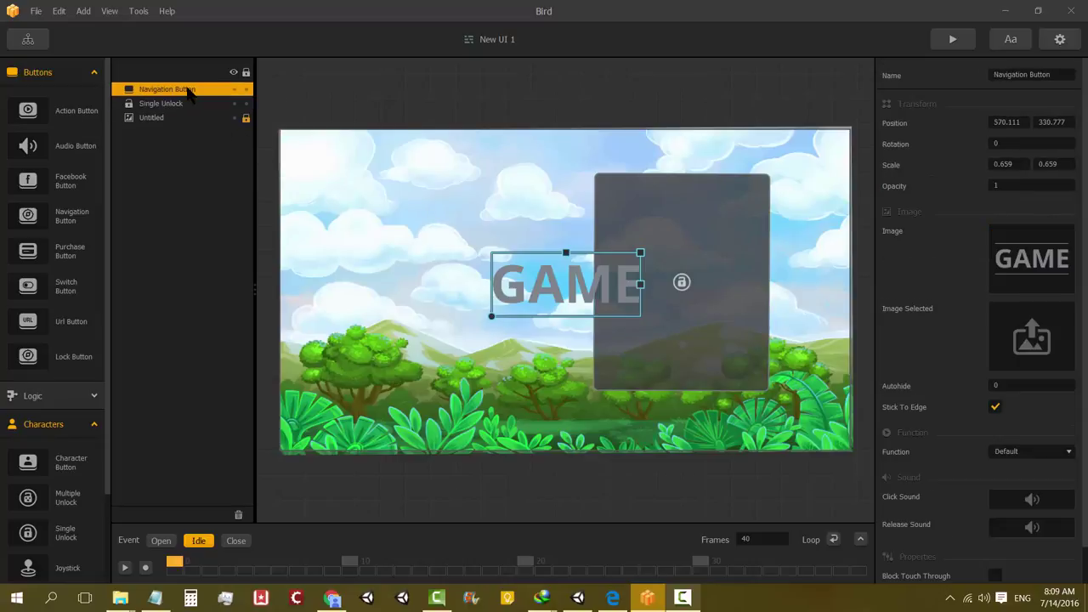
{"action": "scroll", "coordinate": [949, 456], "scroll_direction": "down", "scroll_amount": 1}
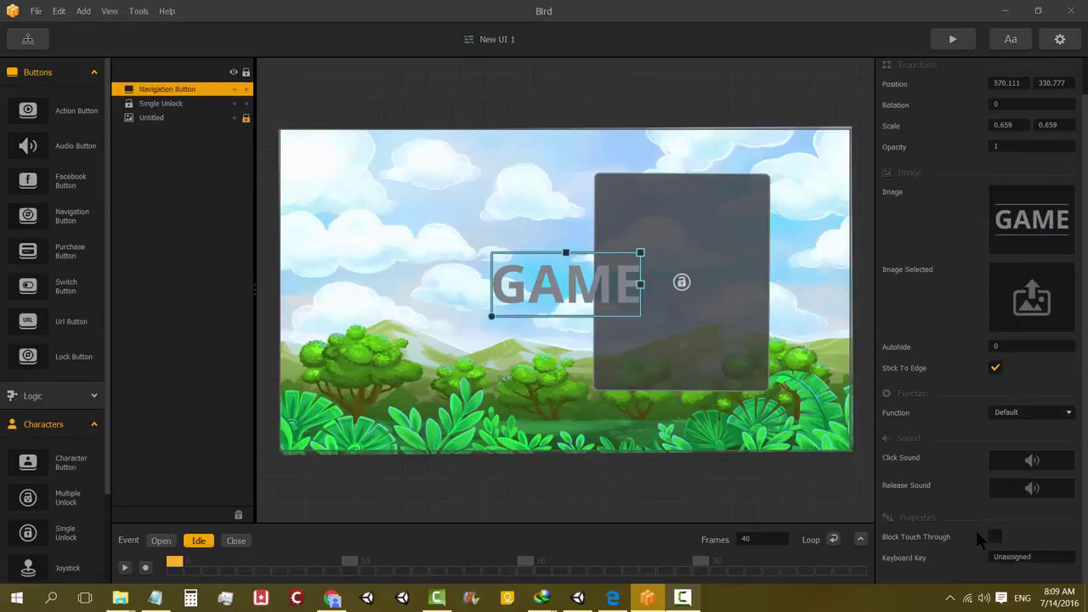
{"action": "left_click", "coordinate": [168, 102]}
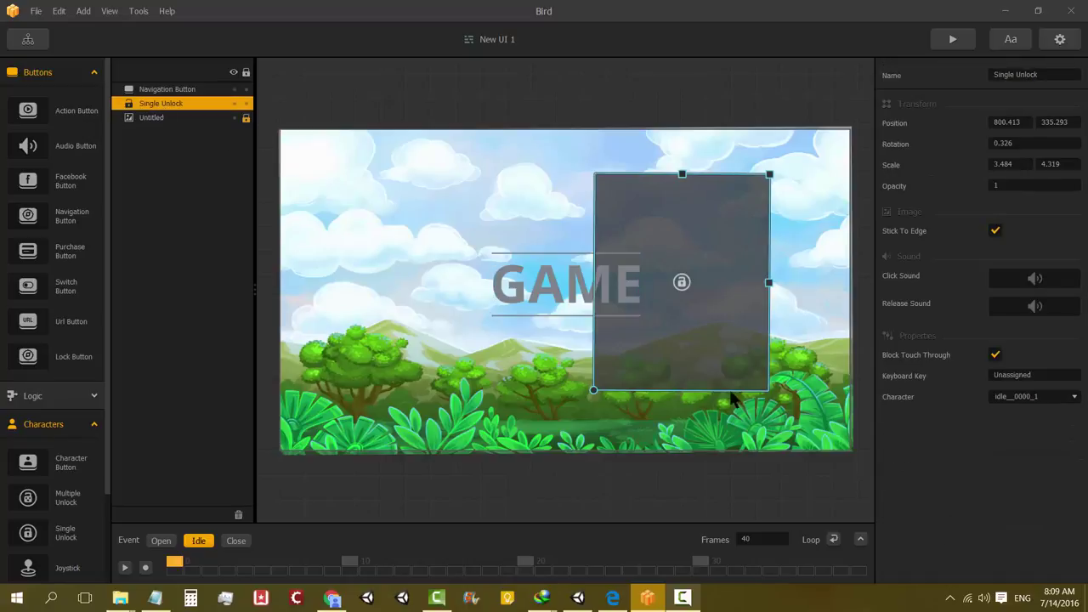
{"action": "left_click", "coordinate": [996, 355]}
{"action": "left_click", "coordinate": [522, 268]}
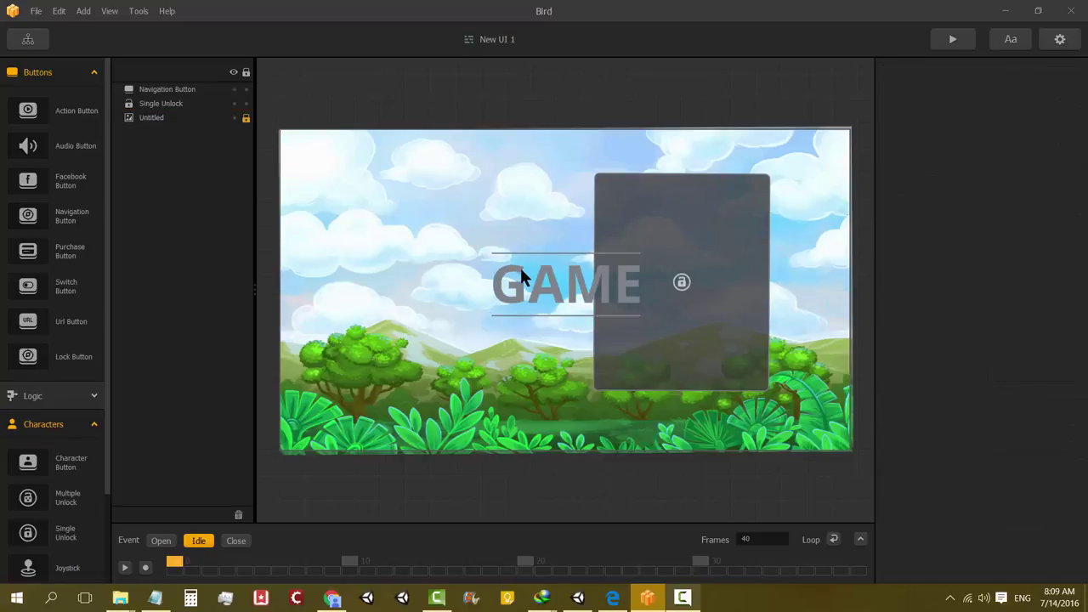
{"action": "left_click_drag", "start_coordinate": [507, 278], "coordinate": [618, 346]}
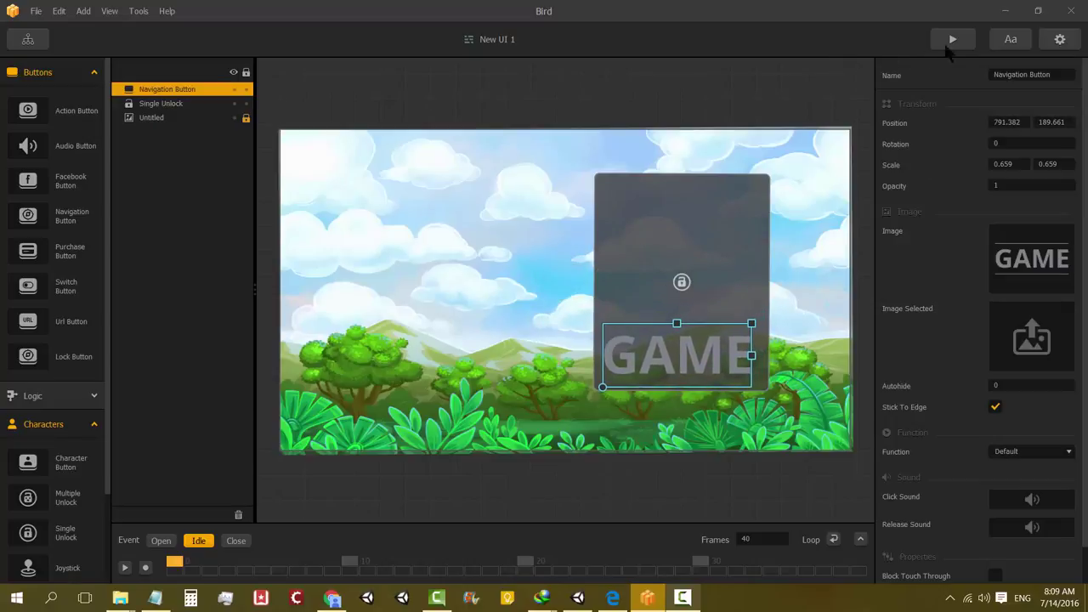
Test-play the game, flapping the bird and tapping the moved GAME button, then close the preview
{"action": "left_click", "coordinate": [953, 40]}
{"action": "left_click", "coordinate": [480, 308]}
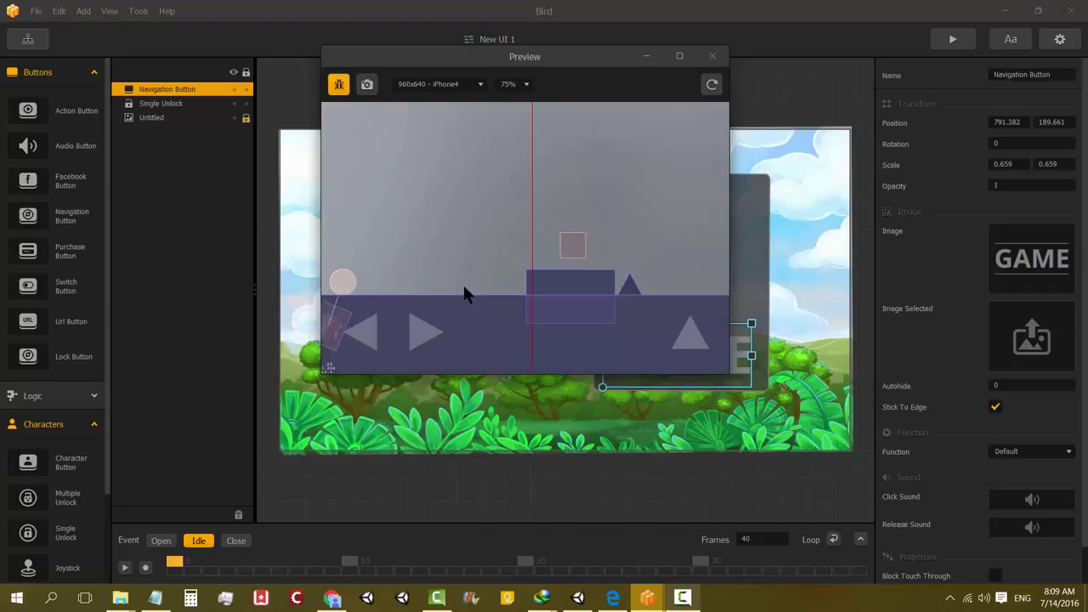
{"action": "left_click", "coordinate": [466, 293]}
{"action": "left_click", "coordinate": [466, 293]}
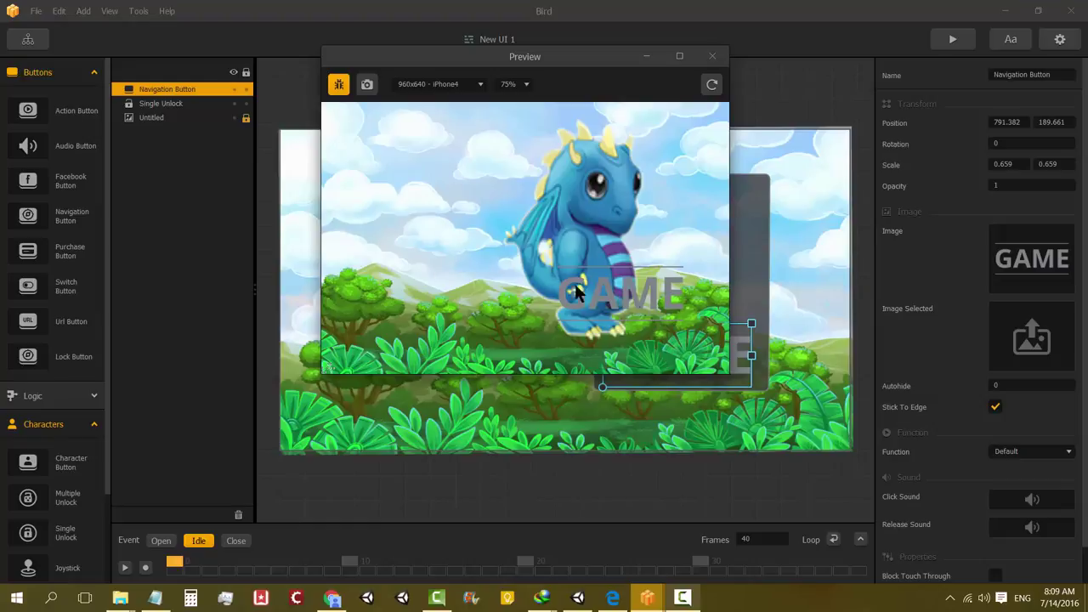
{"action": "left_click", "coordinate": [601, 285]}
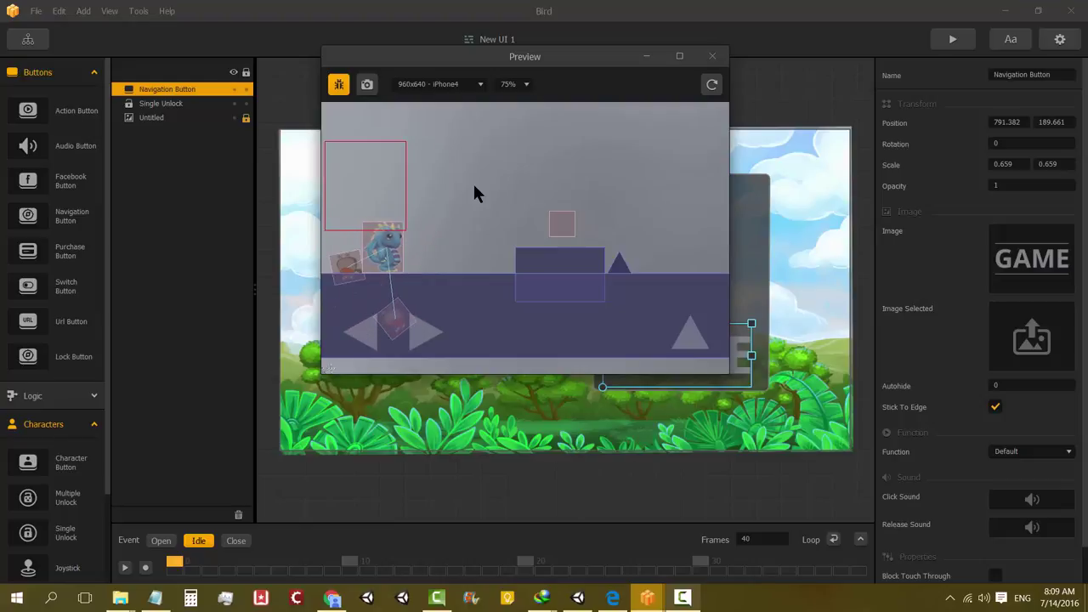
{"action": "left_click", "coordinate": [712, 56]}
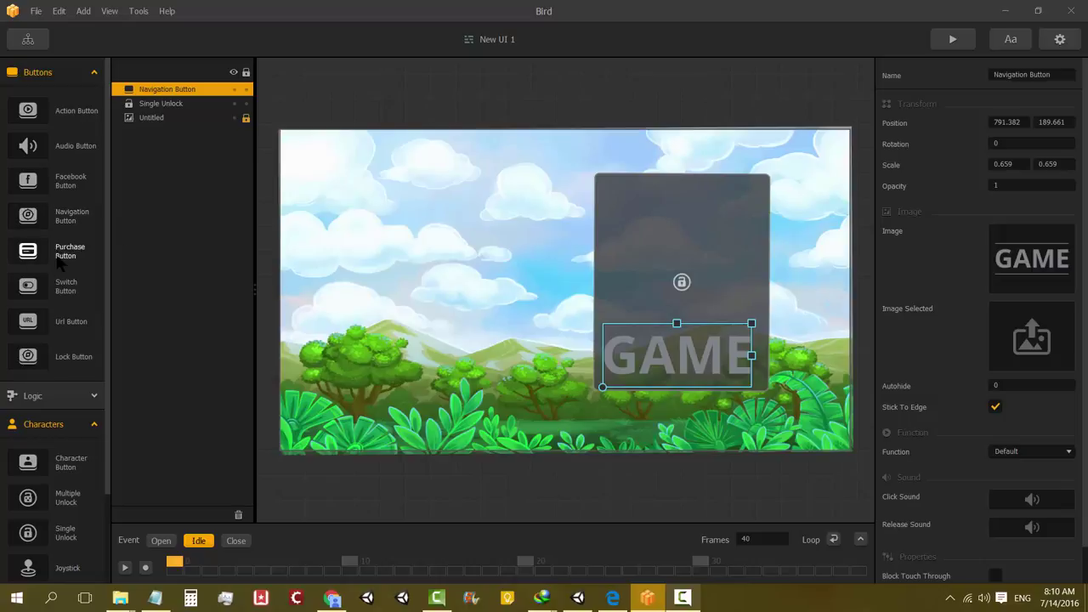
Switch to the Game Mind Map and open the World scene in the level editor
{"action": "left_click", "coordinate": [32, 42]}
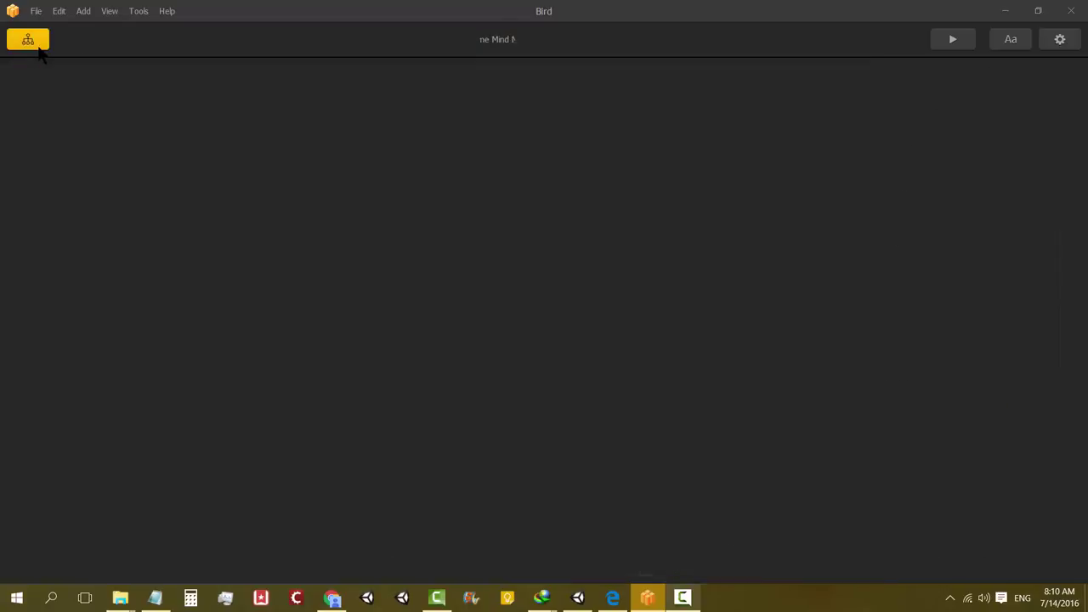
{"action": "double_click", "coordinate": [631, 361]}
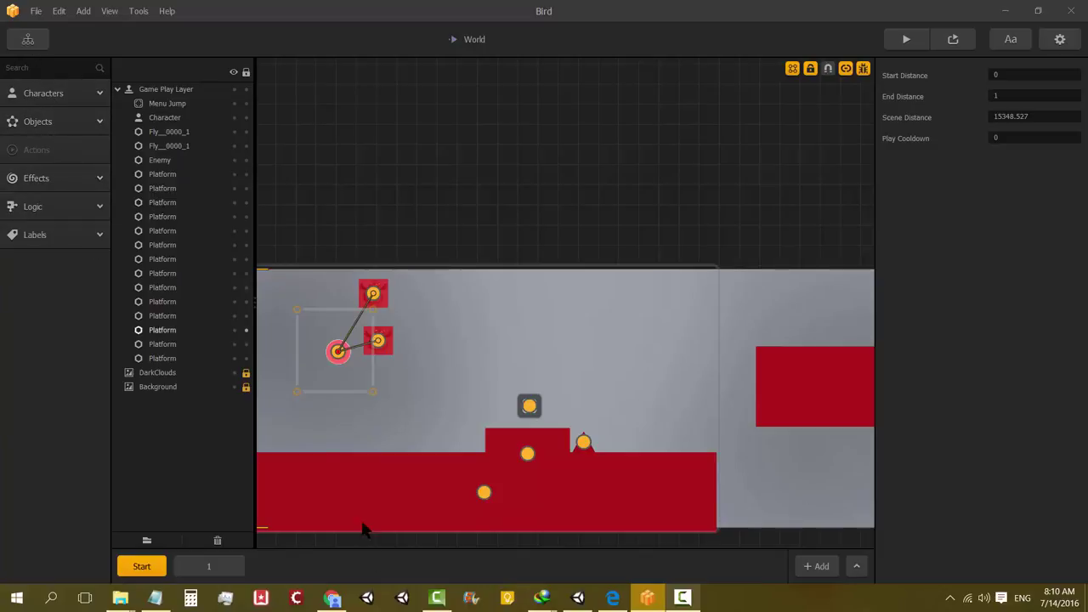
Drag _0004_death.png from the Pidgeon folder into the World and add it as an Action
{"action": "mouse_move", "coordinate": [124, 600]}
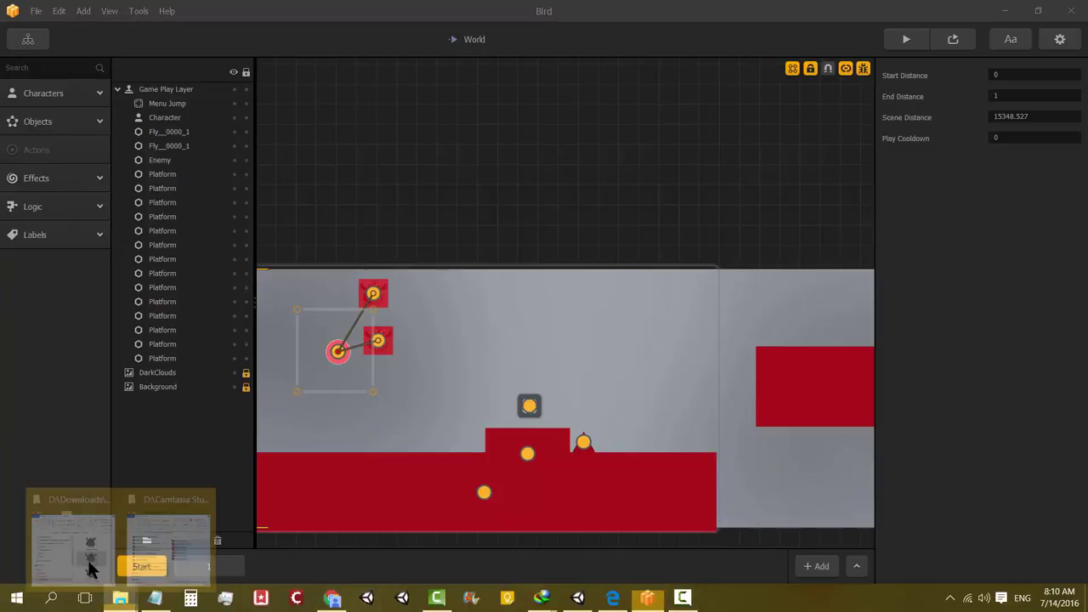
{"action": "left_click", "coordinate": [90, 539]}
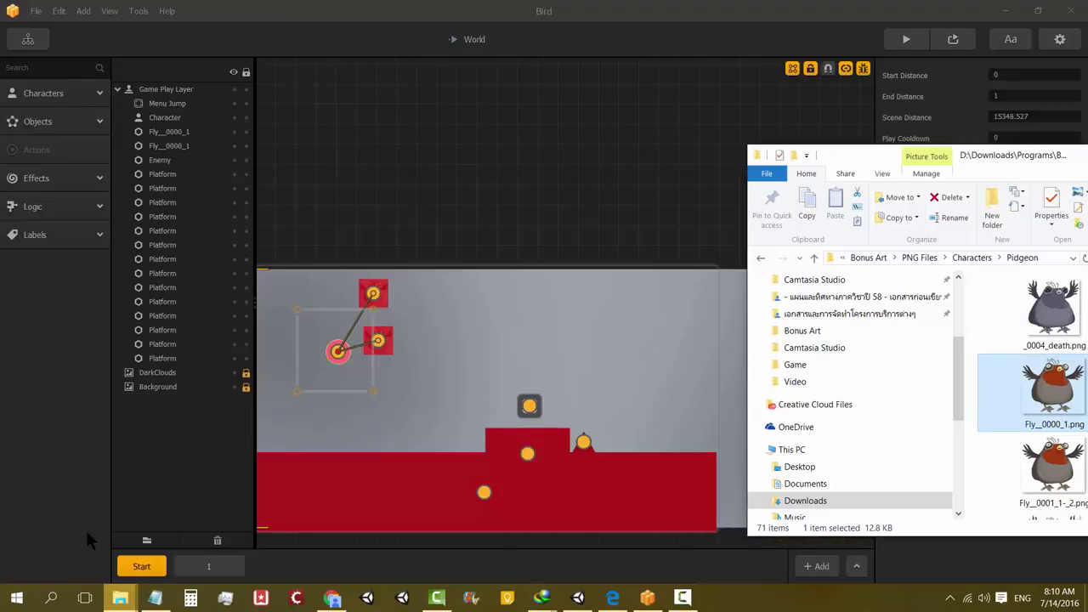
{"action": "scroll", "coordinate": [1044, 346], "scroll_direction": "down", "scroll_amount": 5}
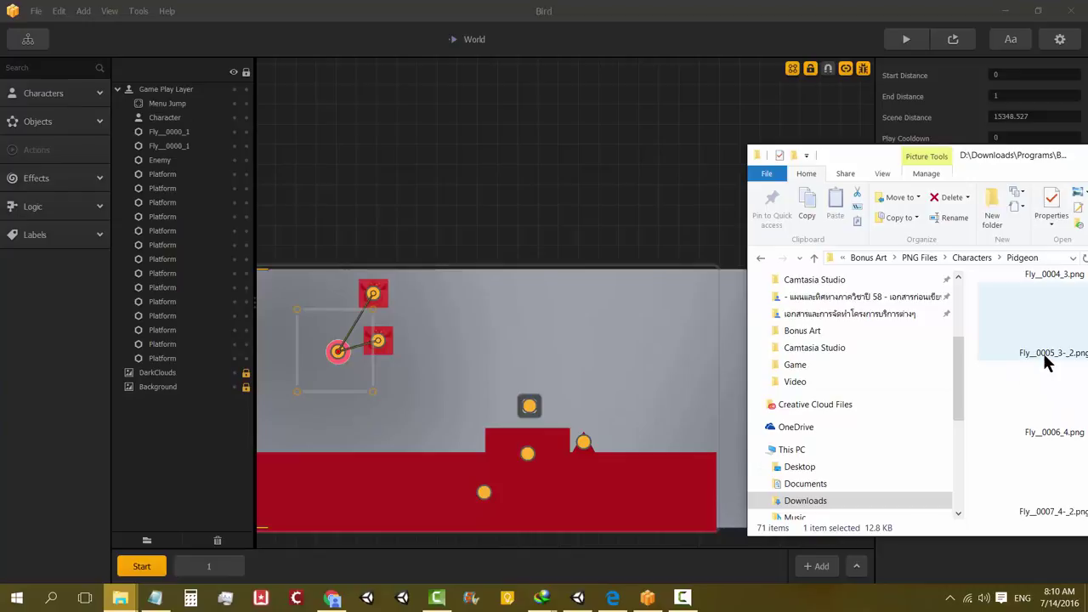
{"action": "scroll", "coordinate": [1046, 355], "scroll_direction": "down", "scroll_amount": 5}
{"action": "scroll", "coordinate": [1047, 363], "scroll_direction": "down", "scroll_amount": 3}
{"action": "scroll", "coordinate": [1047, 362], "scroll_direction": "up", "scroll_amount": 10}
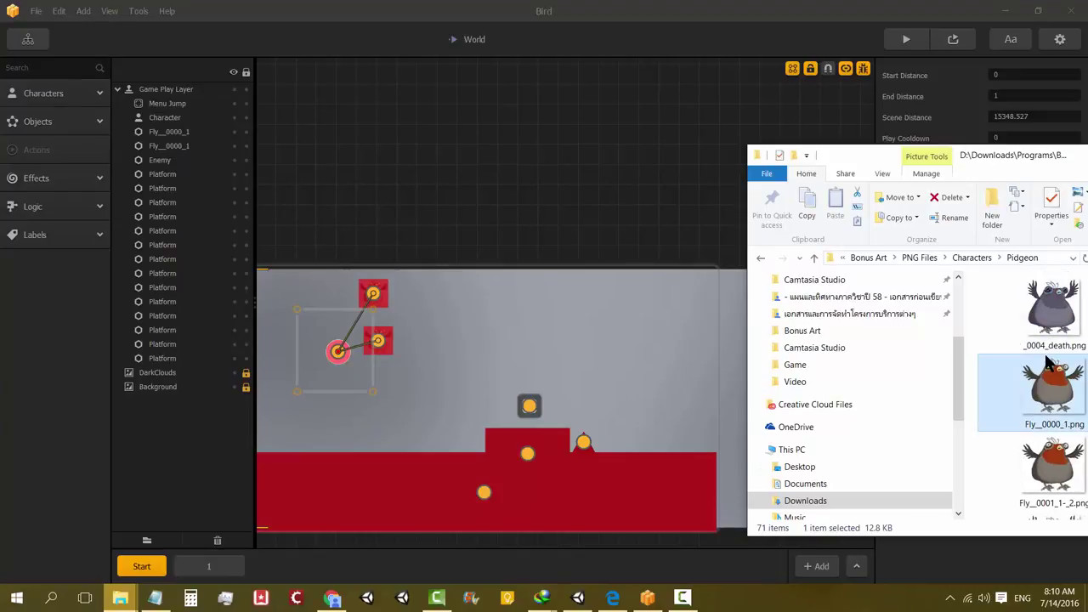
{"action": "mouse_move", "coordinate": [1051, 314]}
{"action": "left_mouse_down"}
{"action": "mouse_move", "coordinate": [513, 223]}
{"action": "mouse_move", "coordinate": [452, 485]}
{"action": "left_mouse_up"}
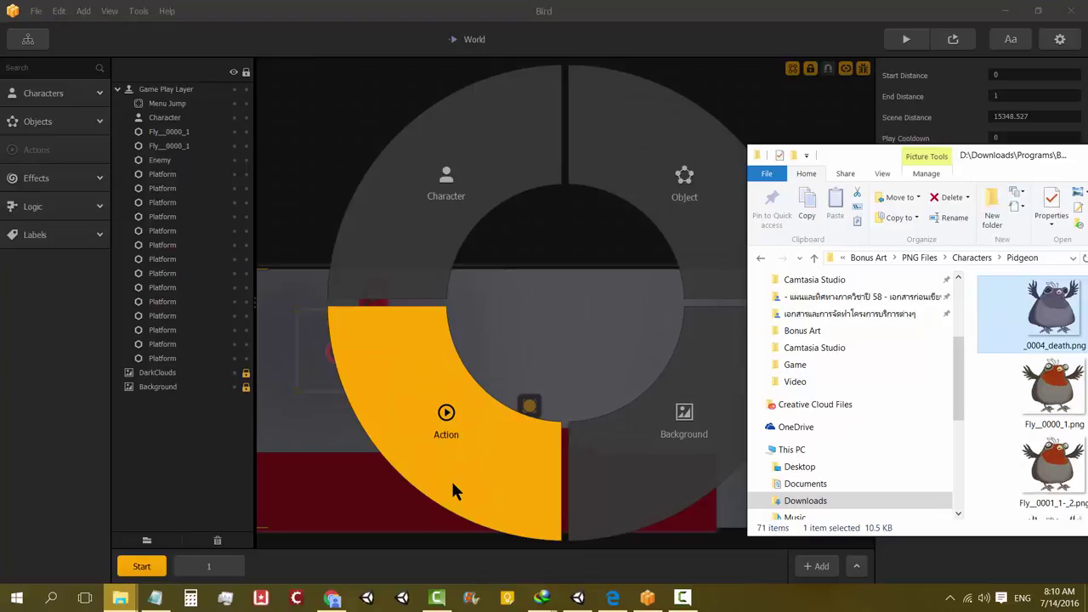
{"action": "left_click", "coordinate": [451, 478]}
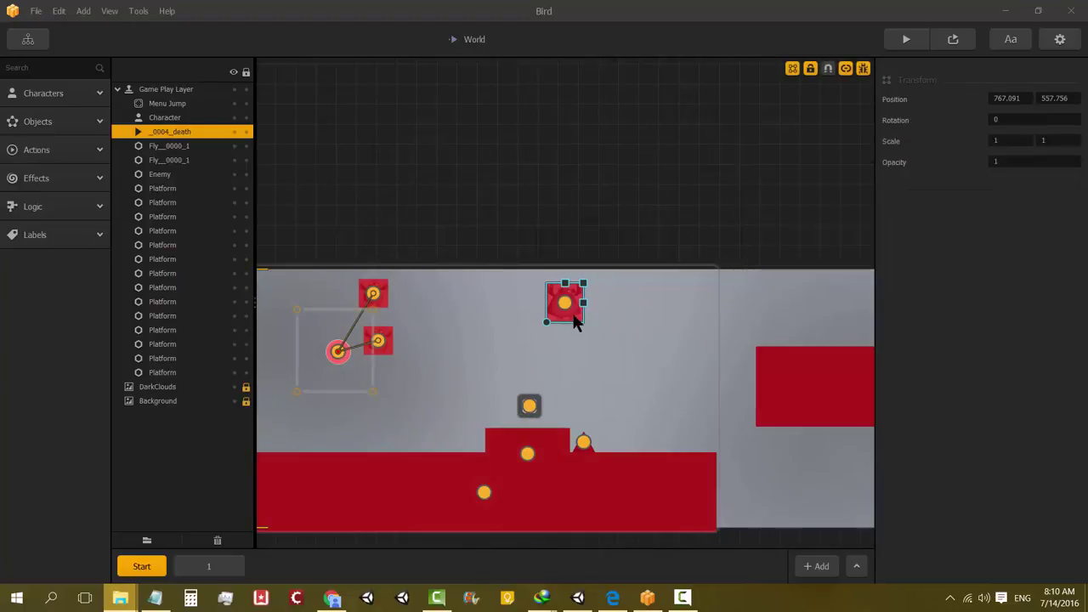
Place the _0004_death item beside the bird at 200.905, 344.207 with opacity 0
{"action": "mouse_move", "coordinate": [574, 316]}
{"action": "left_mouse_down"}
{"action": "mouse_move", "coordinate": [351, 406]}
{"action": "mouse_move", "coordinate": [321, 404]}
{"action": "left_mouse_up"}
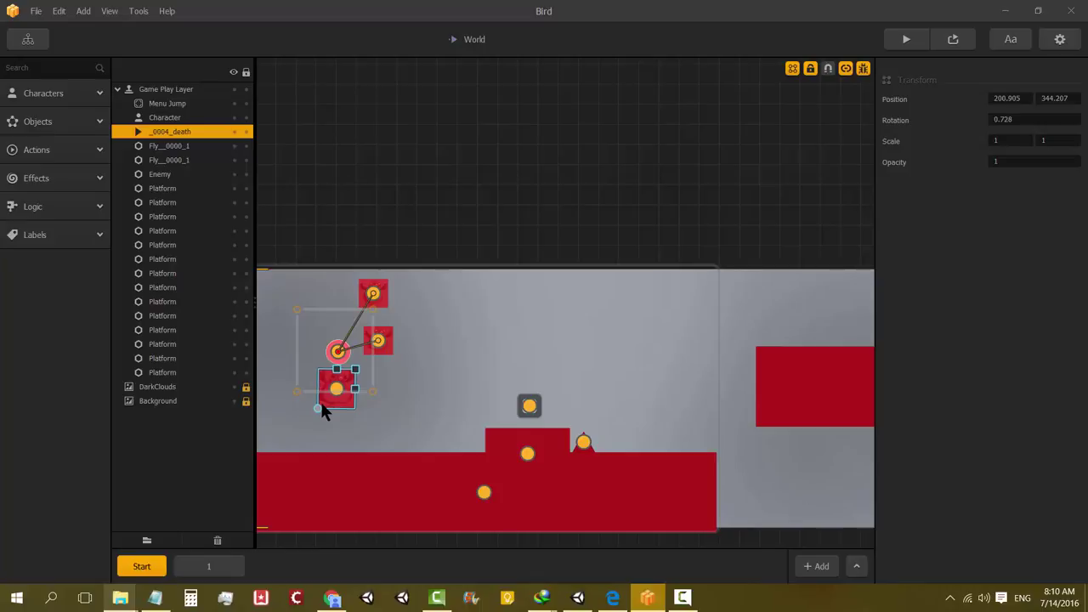
{"action": "left_click", "coordinate": [1004, 162]}
{"action": "type", "text": "0"}
{"action": "left_click", "coordinate": [515, 316]}
Reselect _0004_death and open its properties from the Actions category
{"action": "left_click", "coordinate": [353, 402]}
{"action": "left_click", "coordinate": [37, 150]}
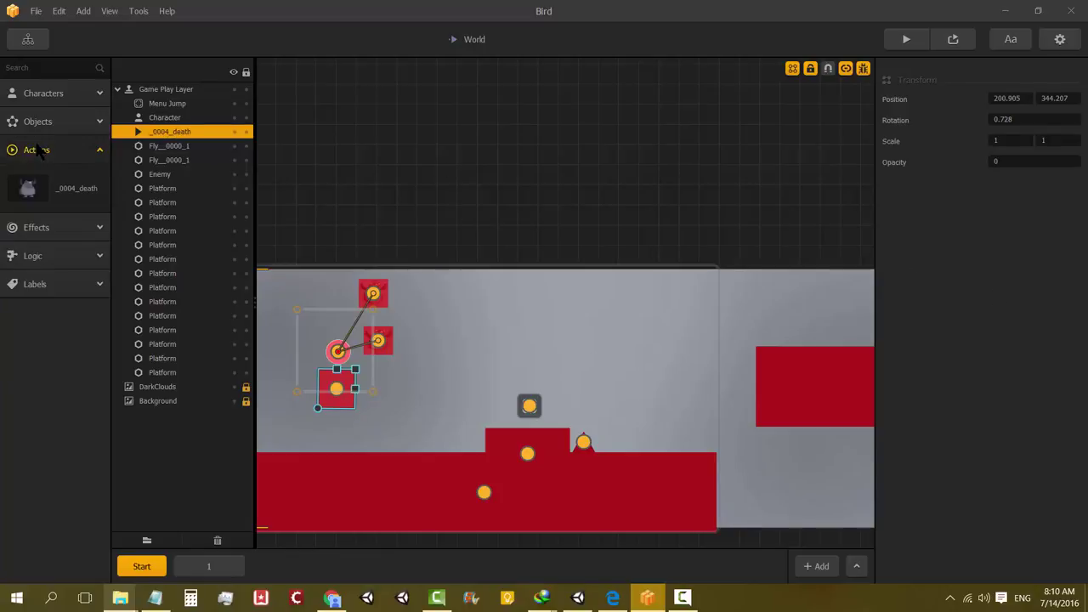
{"action": "left_click", "coordinate": [29, 189]}
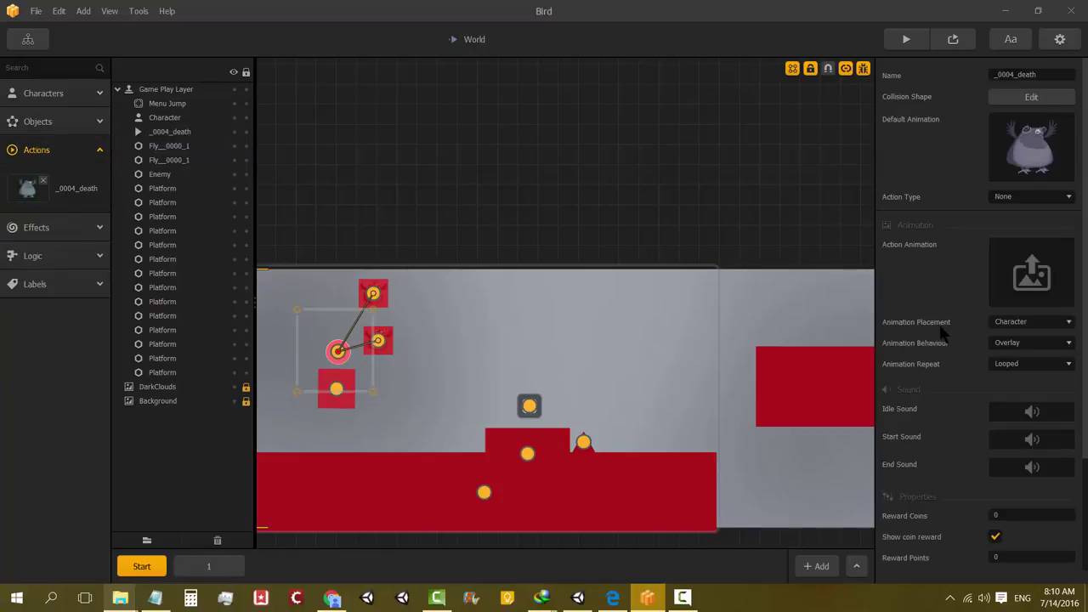
{"action": "mouse_move", "coordinate": [1012, 161]}
{"action": "scroll", "coordinate": [918, 323], "scroll_direction": "down", "scroll_amount": 2}
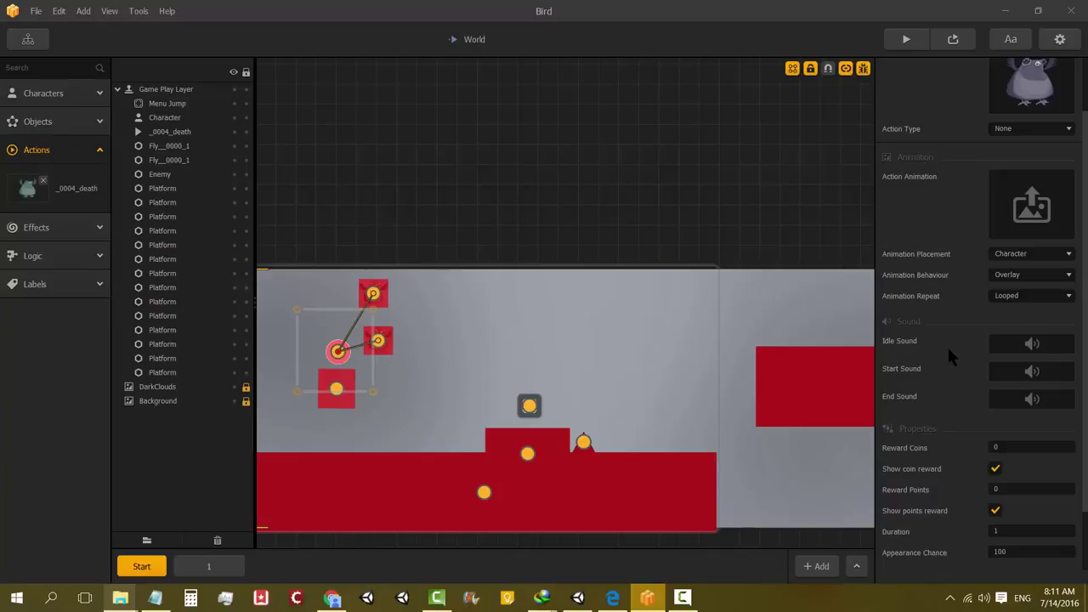
{"action": "scroll", "coordinate": [949, 353], "scroll_direction": "down", "scroll_amount": 1}
{"action": "scroll", "coordinate": [949, 353], "scroll_direction": "down", "scroll_amount": 1}
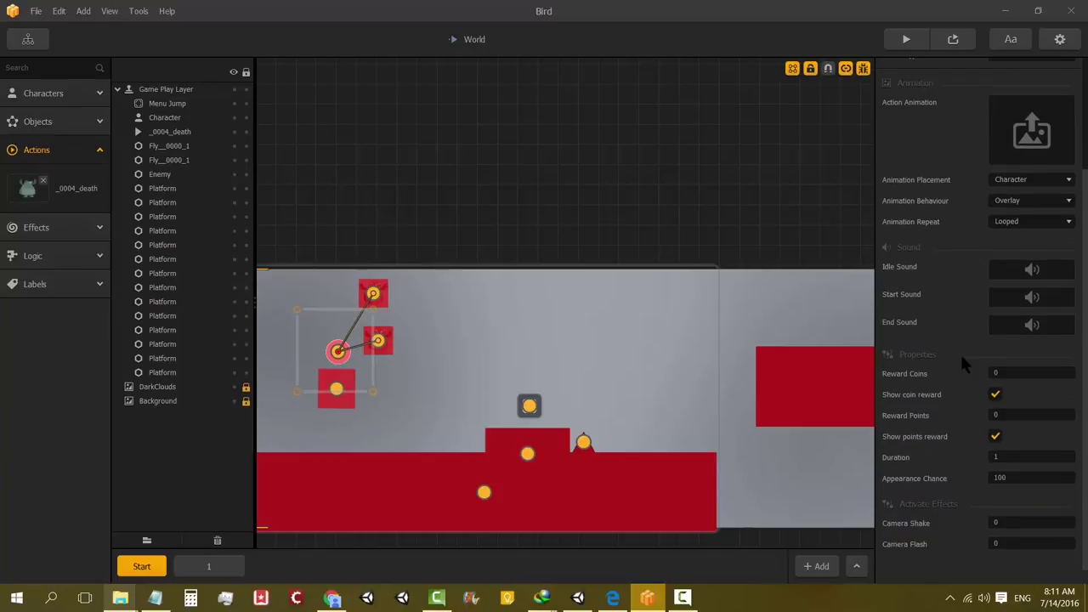
{"action": "scroll", "coordinate": [950, 480], "scroll_direction": "up", "scroll_amount": 1}
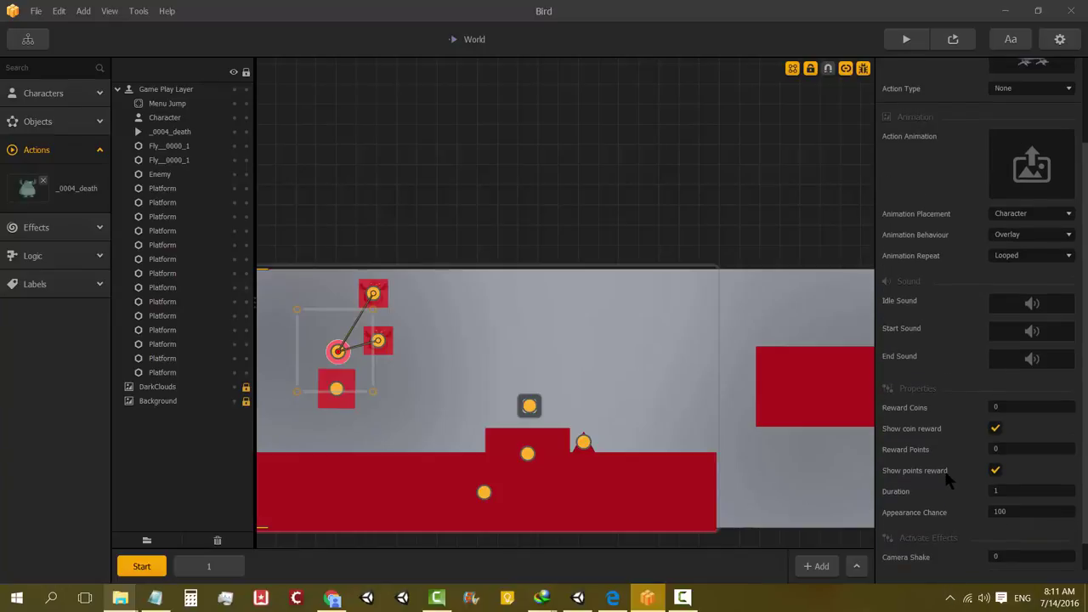
{"action": "scroll", "coordinate": [950, 480], "scroll_direction": "down", "scroll_amount": 1}
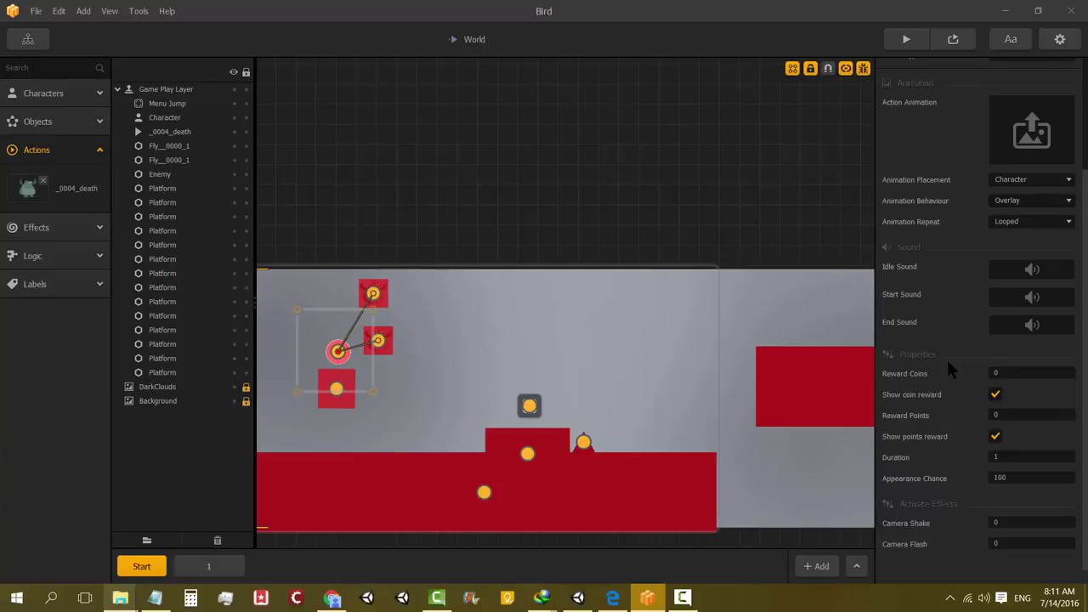
{"action": "scroll", "coordinate": [947, 348], "scroll_direction": "up", "scroll_amount": 2}
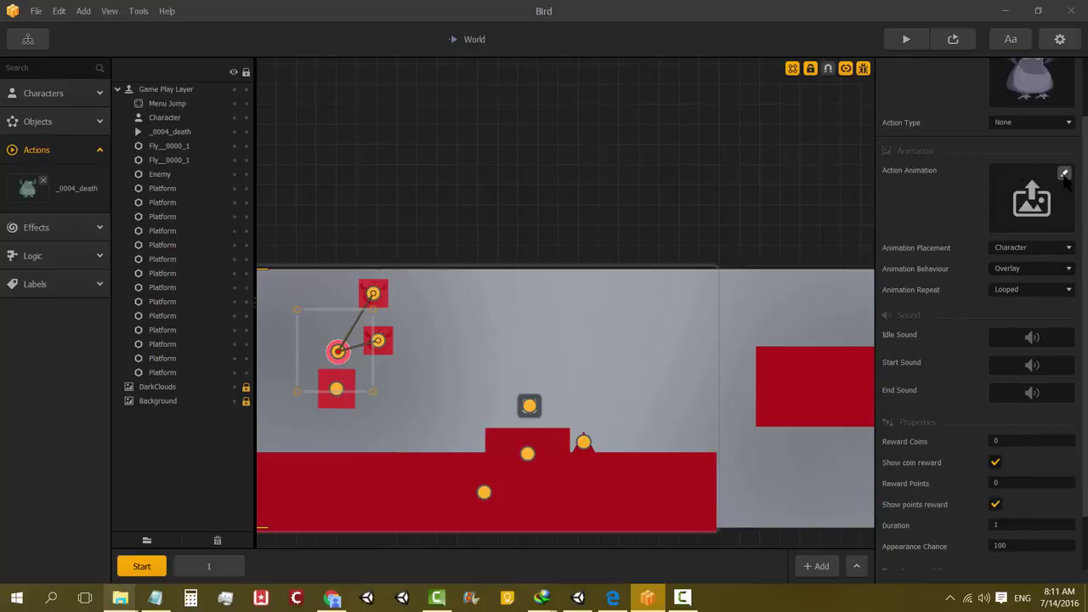
{"action": "left_click", "coordinate": [1064, 174]}
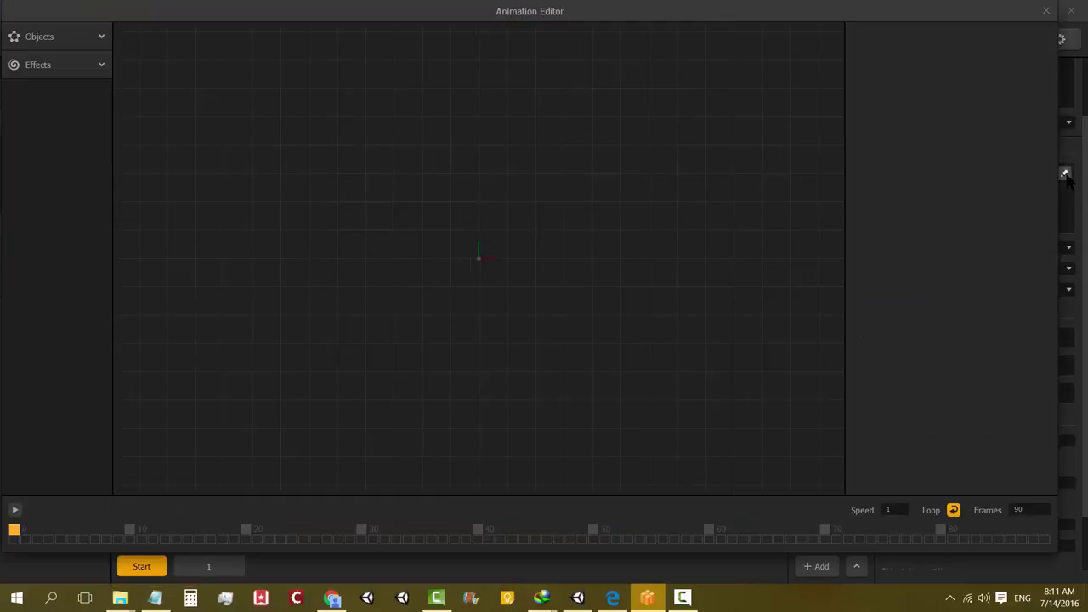
{"action": "left_click", "coordinate": [30, 43]}
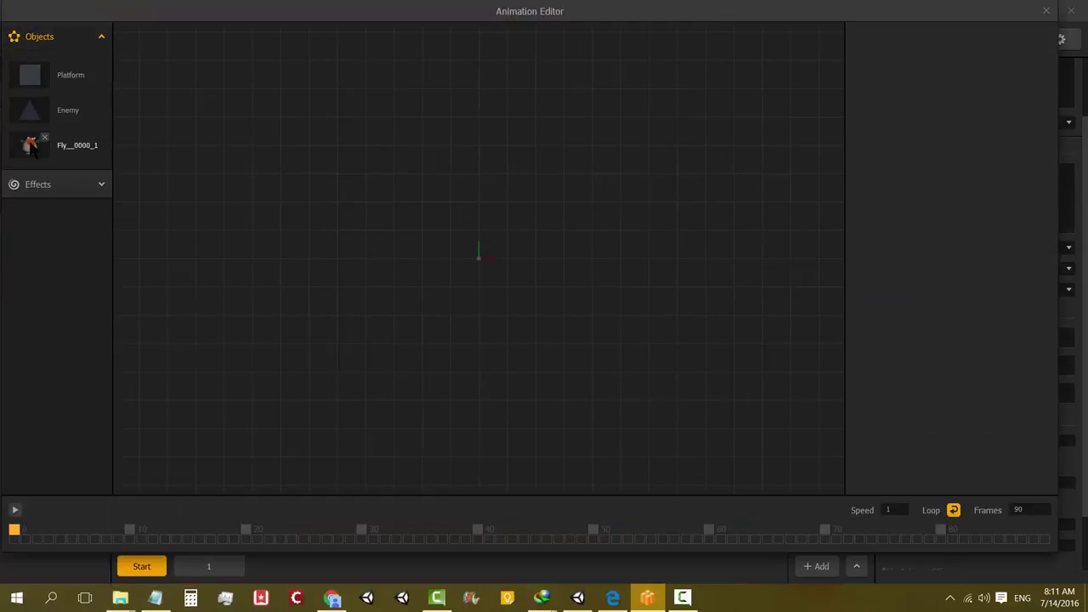
{"action": "left_click_drag", "start_coordinate": [31, 146], "coordinate": [479, 252]}
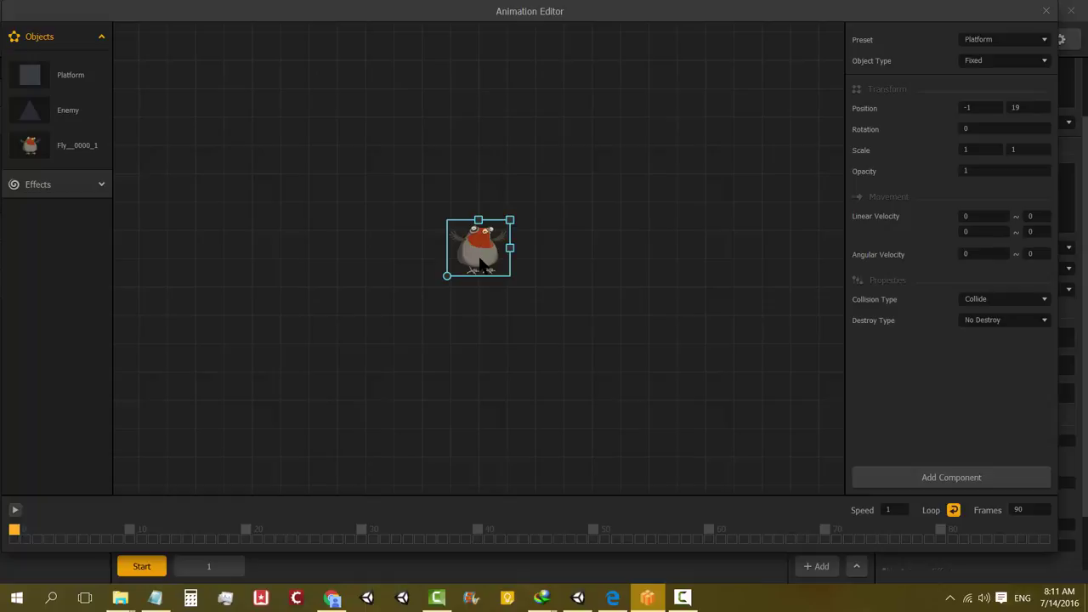
{"action": "key", "text": "Delete"}
Close the animation editor and drag _0004_death.png from Explorer onto the Action Animation slot
{"action": "left_click", "coordinate": [1046, 11]}
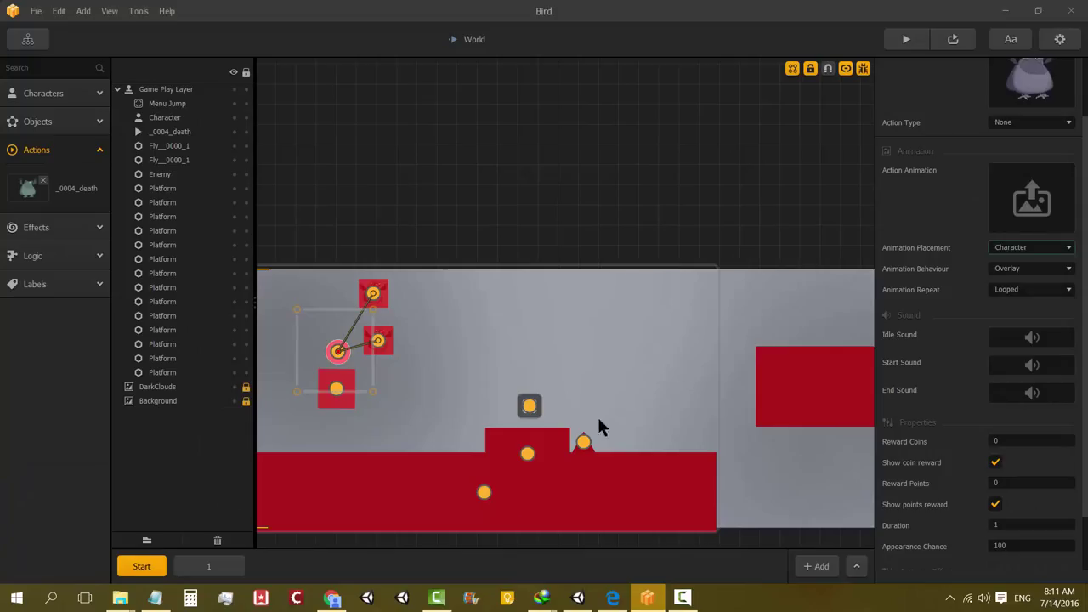
{"action": "mouse_move", "coordinate": [120, 598]}
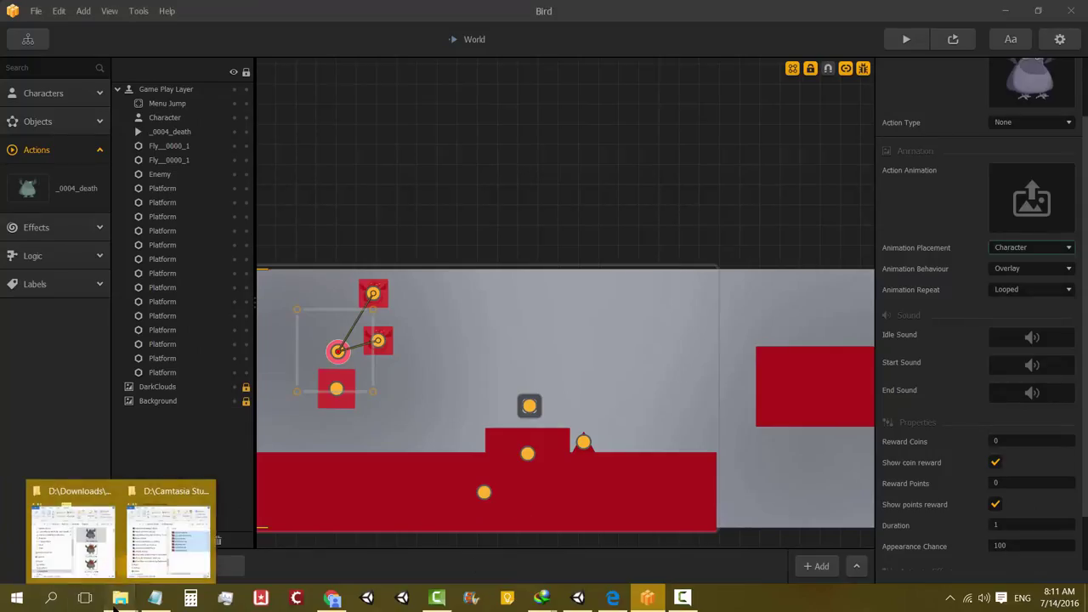
{"action": "left_click", "coordinate": [80, 562]}
{"action": "left_click_drag", "start_coordinate": [909, 155], "coordinate": [636, 160]}
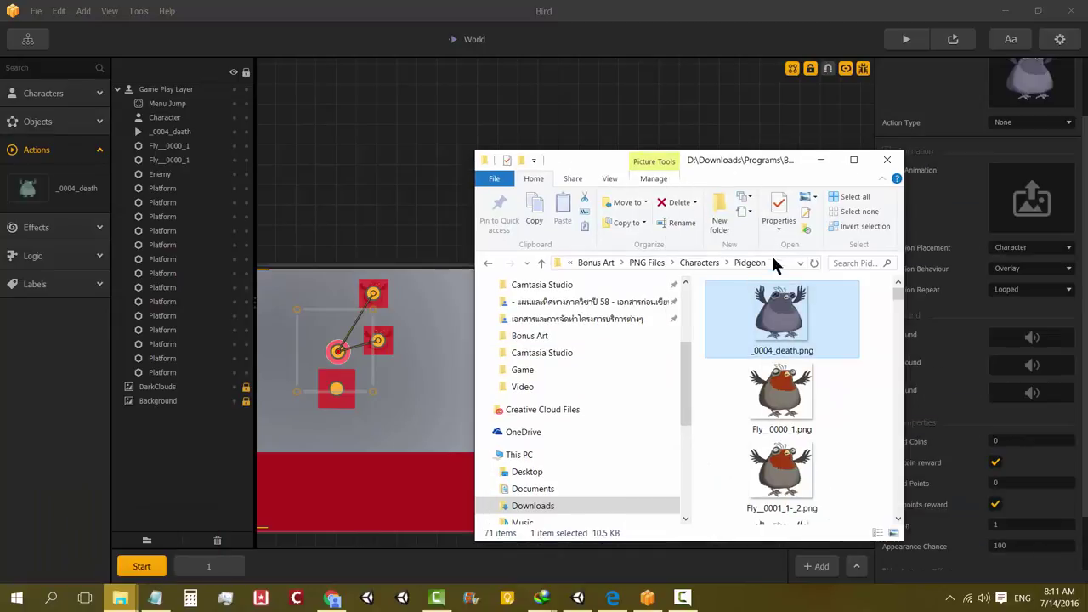
{"action": "left_click_drag", "start_coordinate": [878, 269], "coordinate": [1031, 201]}
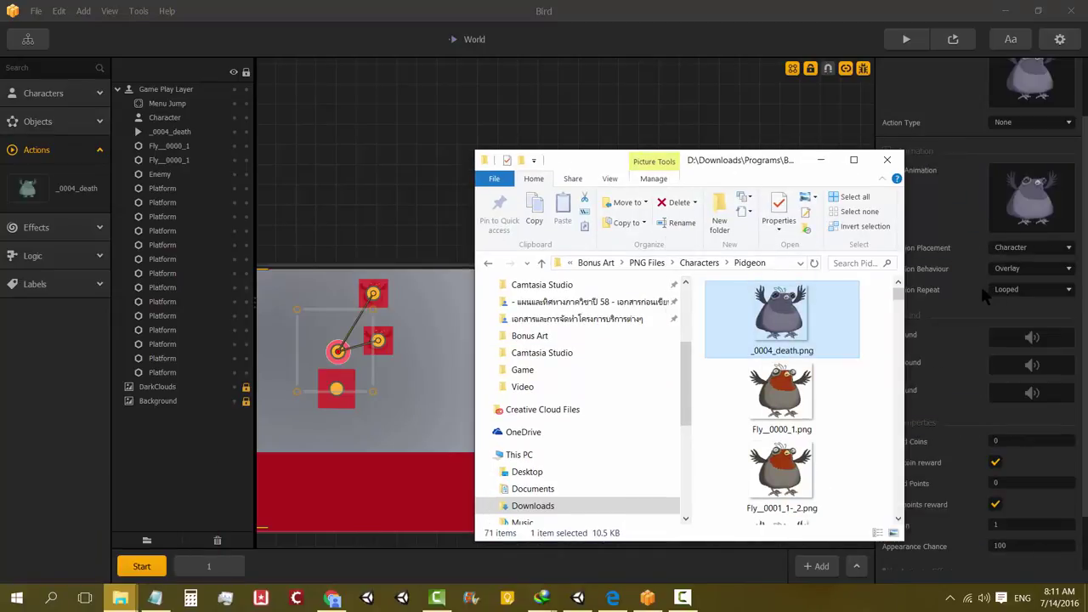
{"action": "left_click", "coordinate": [821, 160]}
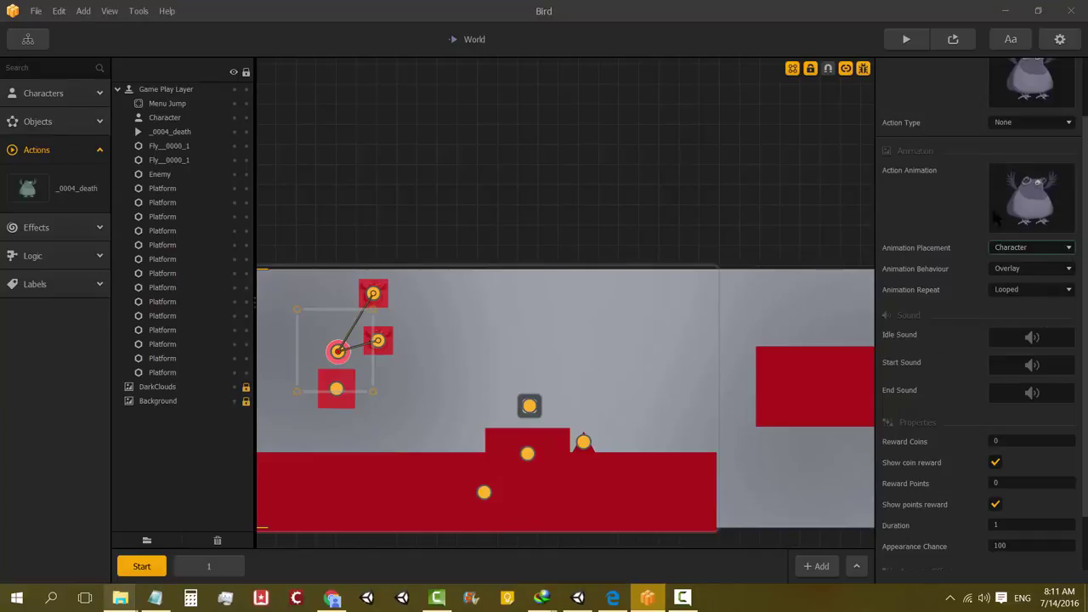
{"action": "mouse_move", "coordinate": [1021, 223]}
Set the _0004_death action's Animation Behaviour to Replace and its Duration to 10000
{"action": "left_click", "coordinate": [1028, 282]}
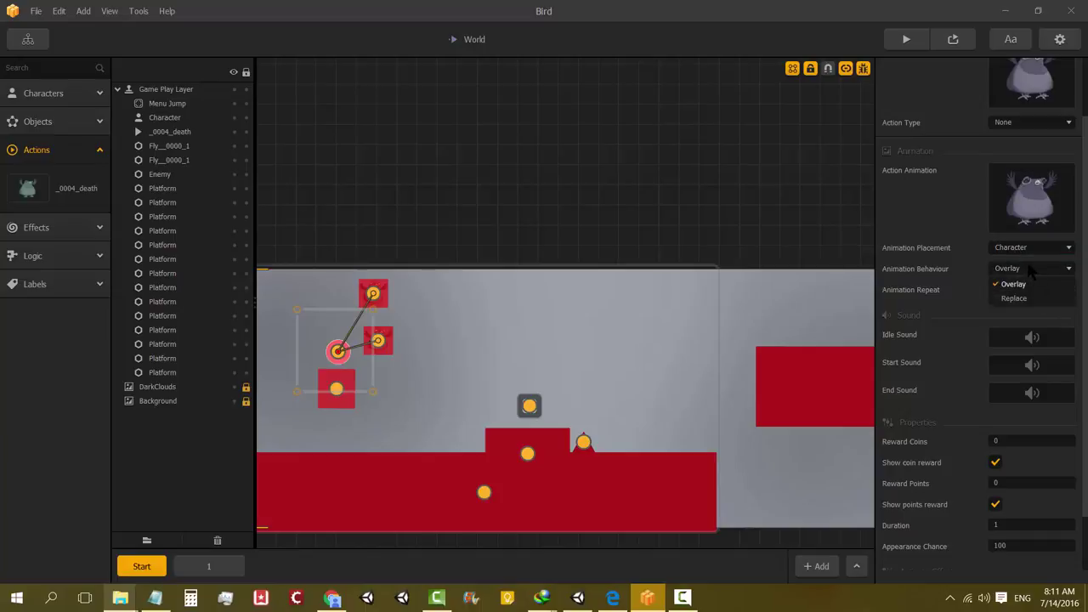
{"action": "left_click", "coordinate": [1020, 298]}
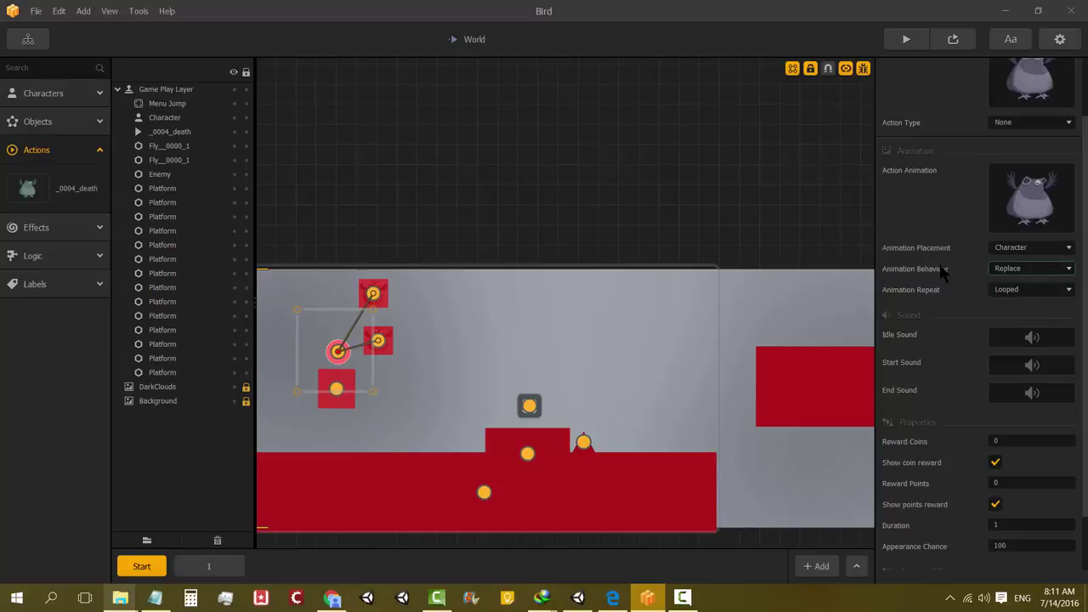
{"action": "scroll", "coordinate": [1005, 266], "scroll_direction": "down", "scroll_amount": 1}
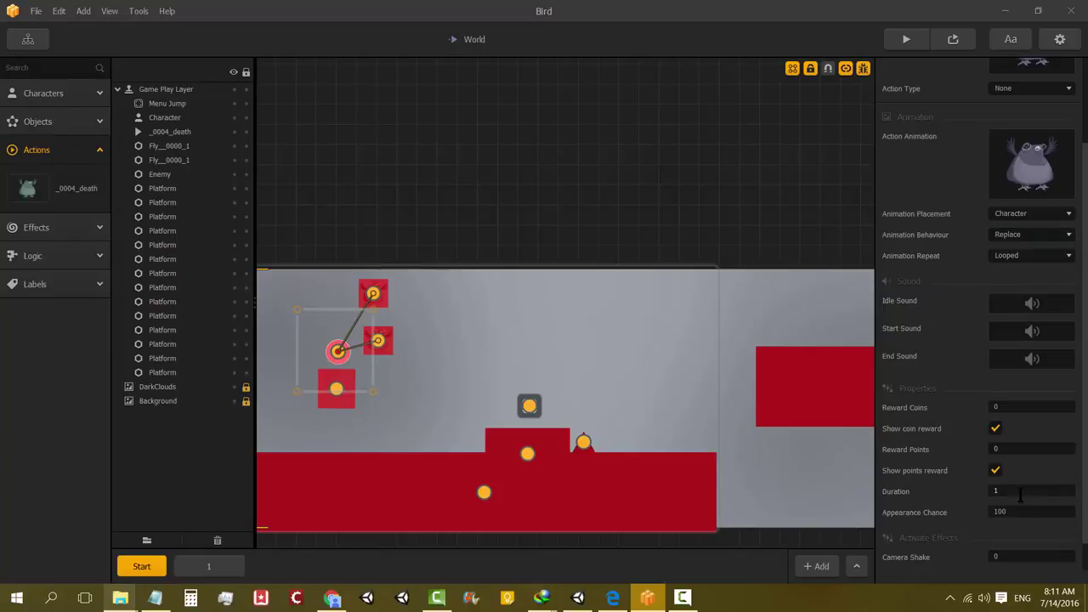
{"action": "left_click", "coordinate": [982, 493]}
{"action": "type", "text": "0000"}
Test-run the game with the collision debug overlay turned off
{"action": "left_click", "coordinate": [953, 39]}
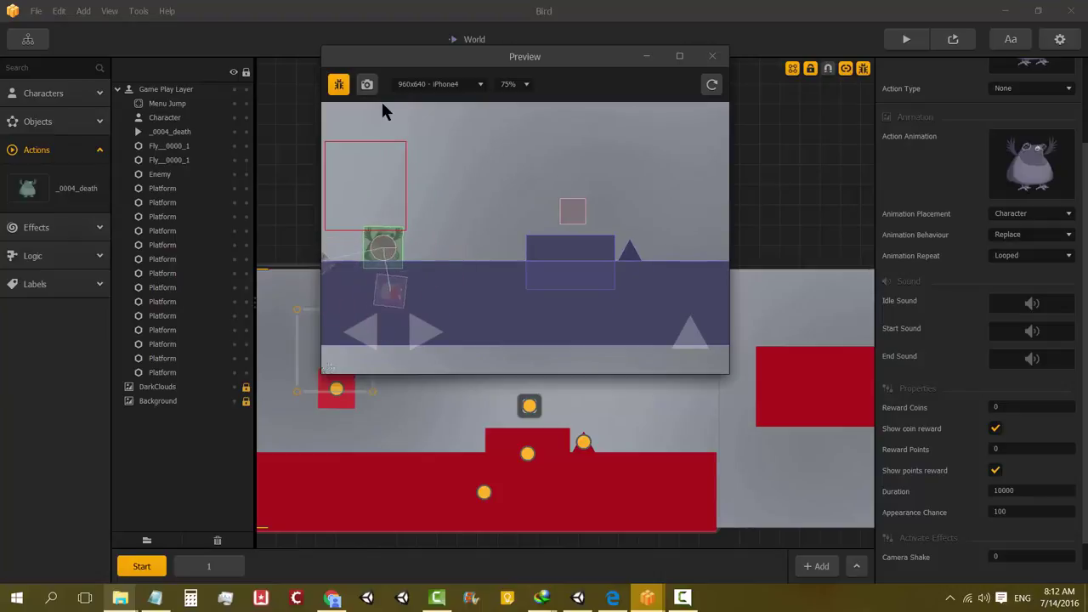
{"action": "left_click", "coordinate": [340, 87]}
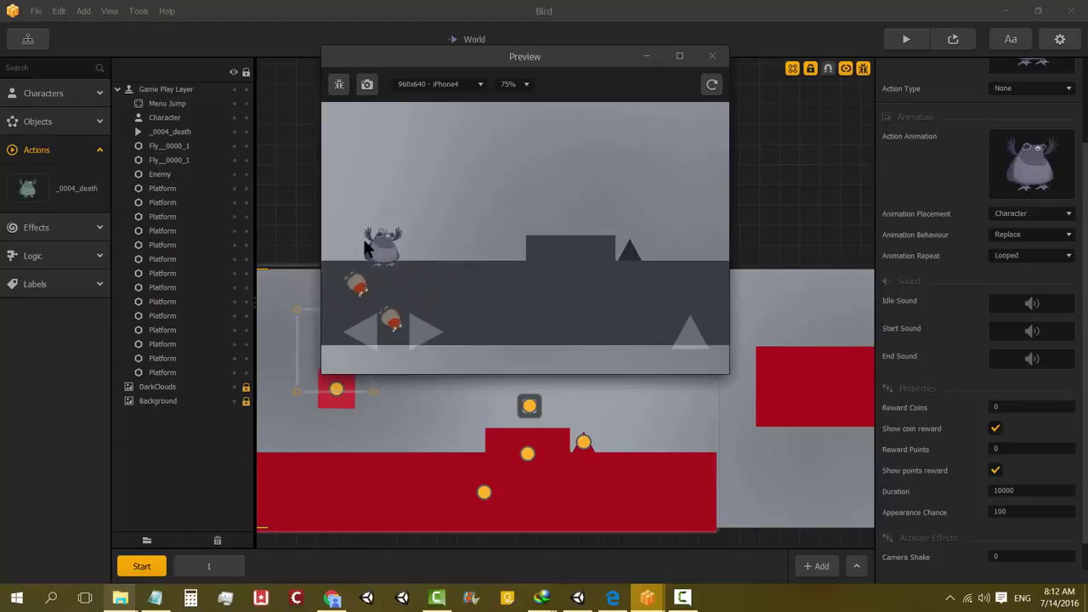
Close the preview and show the idle__0000_1 character's gameplay settings (Max Speed 81, Jump Force 80)
{"action": "left_click", "coordinate": [75, 90]}
{"action": "left_click", "coordinate": [43, 174]}
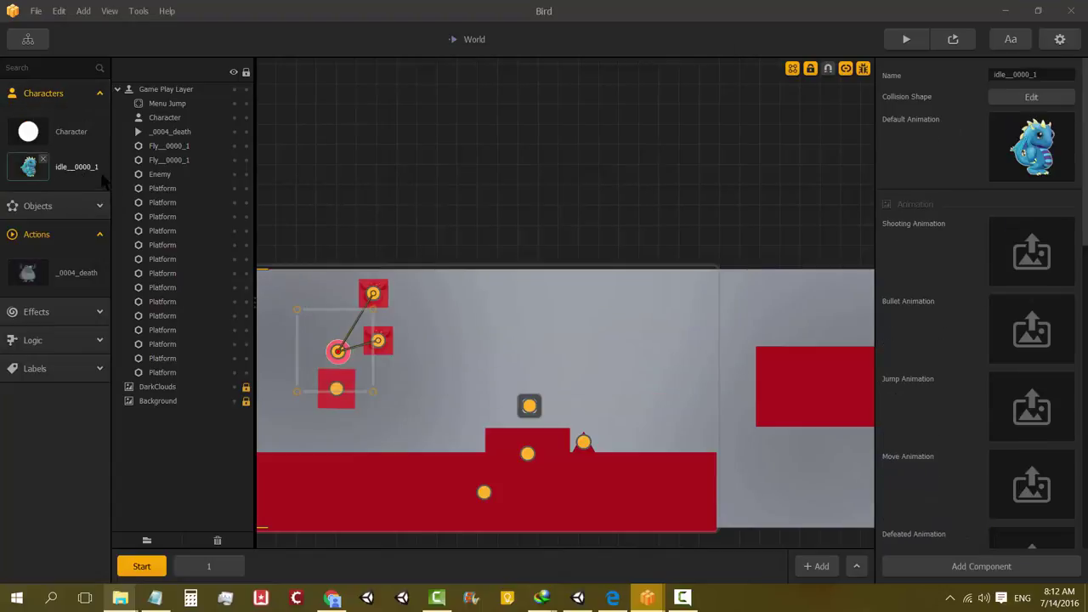
{"action": "scroll", "coordinate": [948, 294], "scroll_direction": "down", "scroll_amount": 3}
{"action": "scroll", "coordinate": [942, 293], "scroll_direction": "down", "scroll_amount": 5}
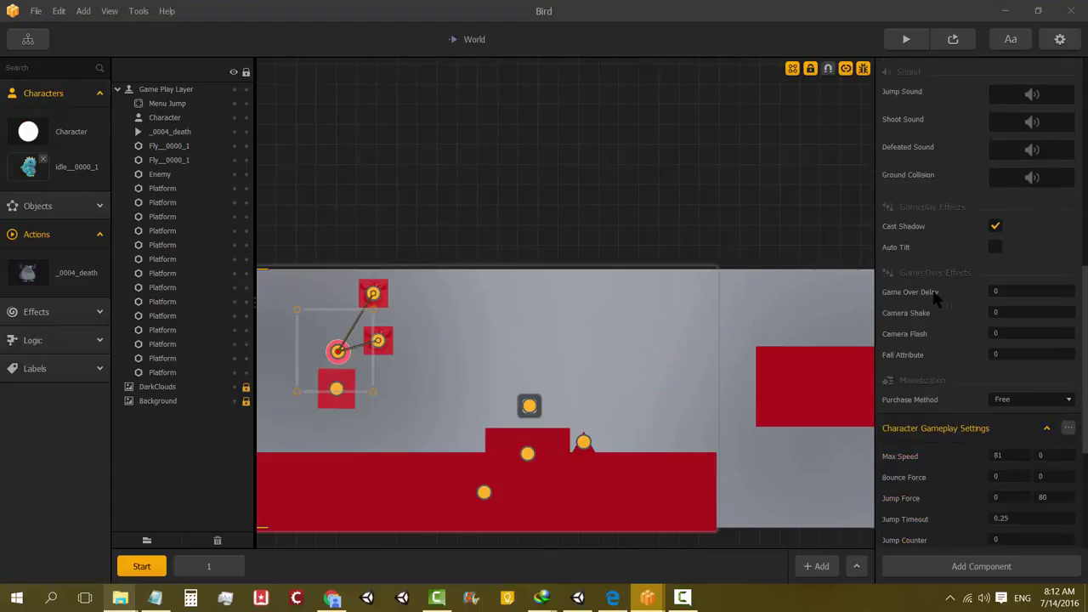
{"action": "scroll", "coordinate": [935, 293], "scroll_direction": "down", "scroll_amount": 5}
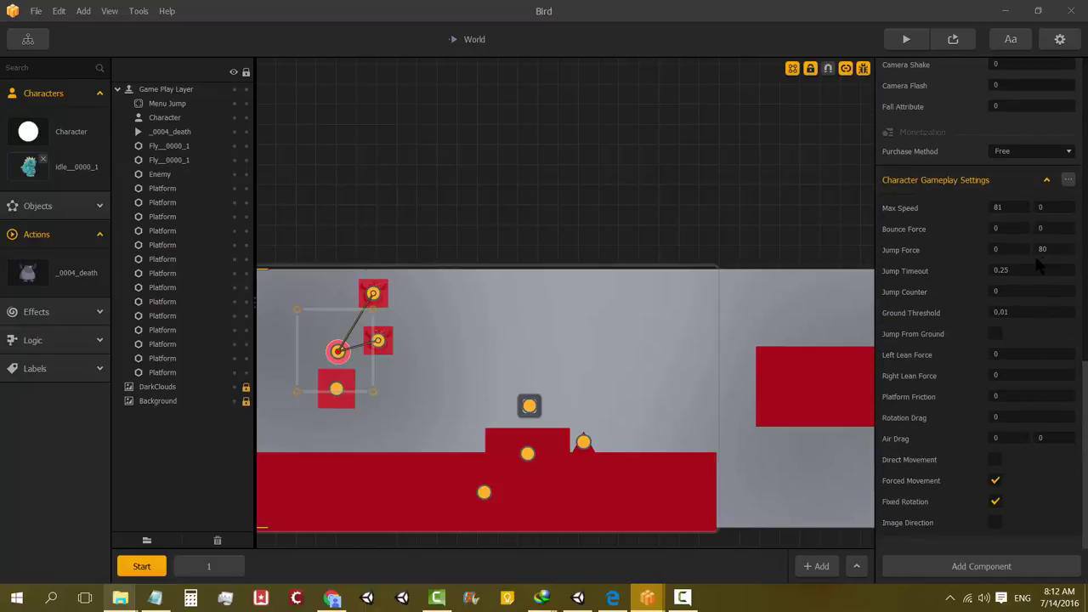